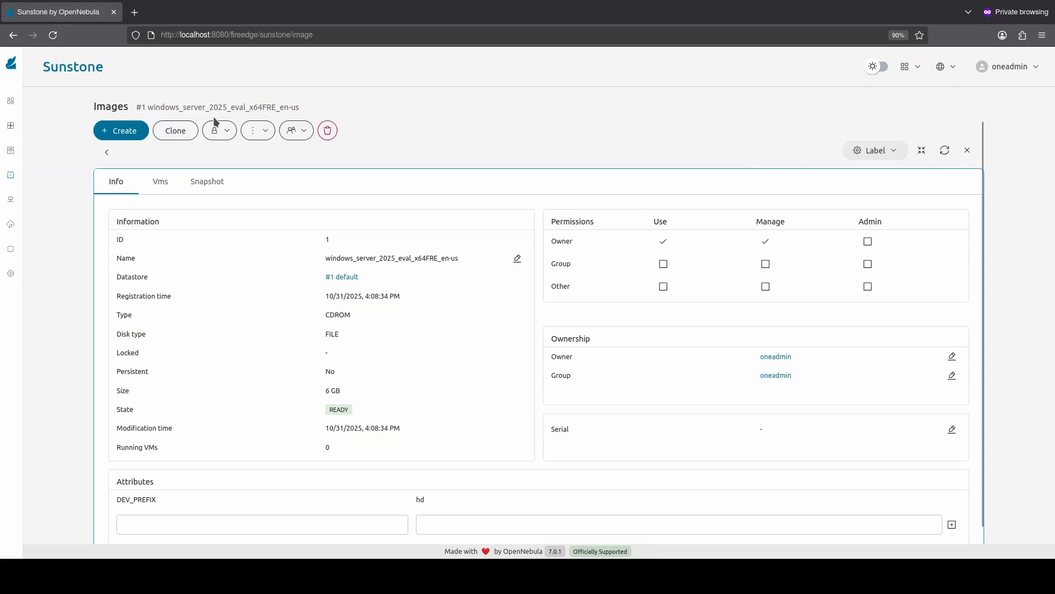
Step: Search the marketplace apps for windows
mouse_move(13, 106)
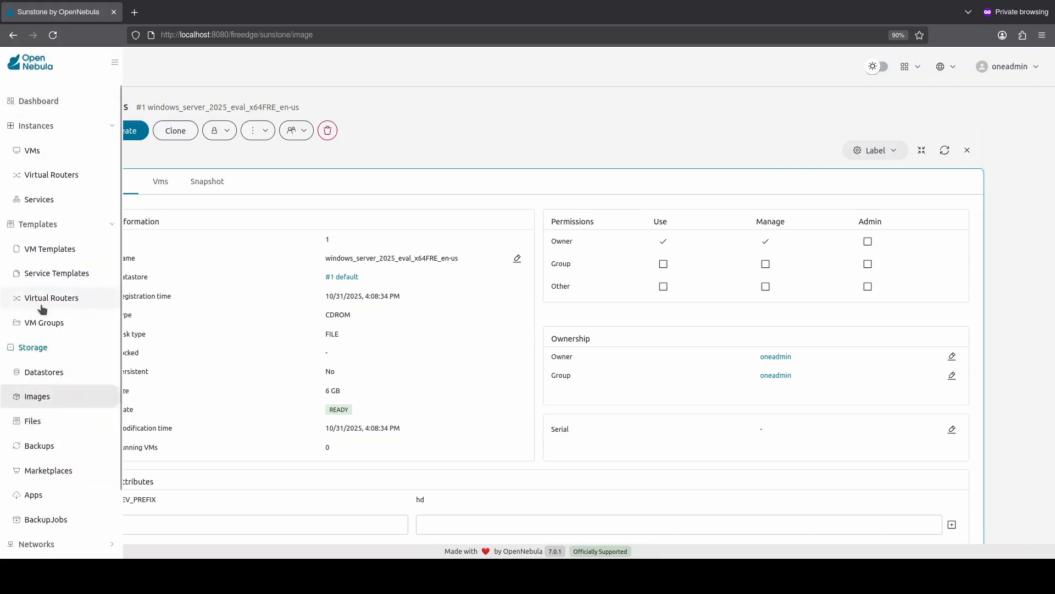
left_click(33, 495)
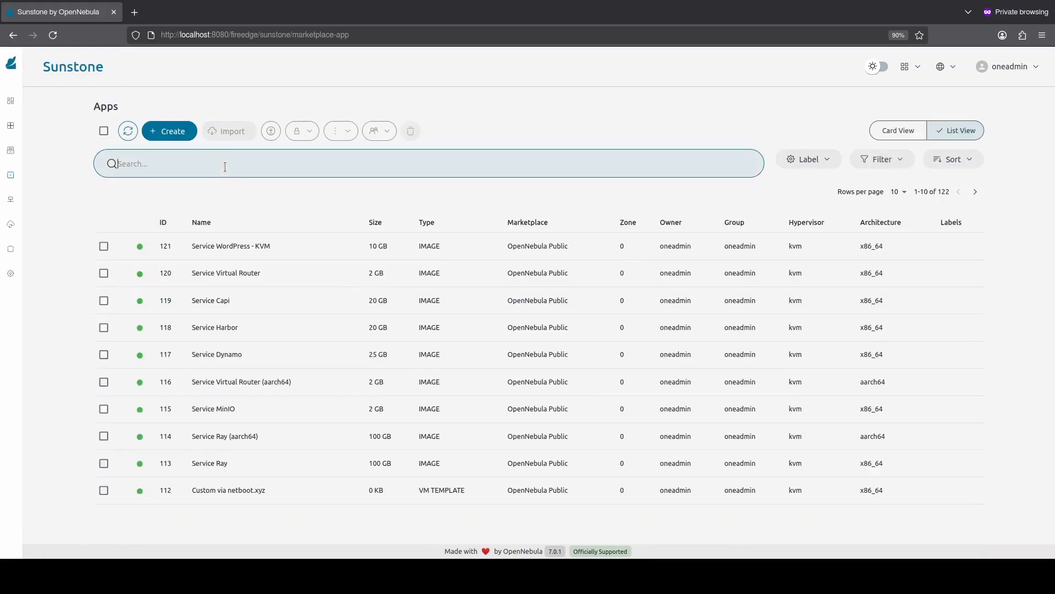
type("windows")
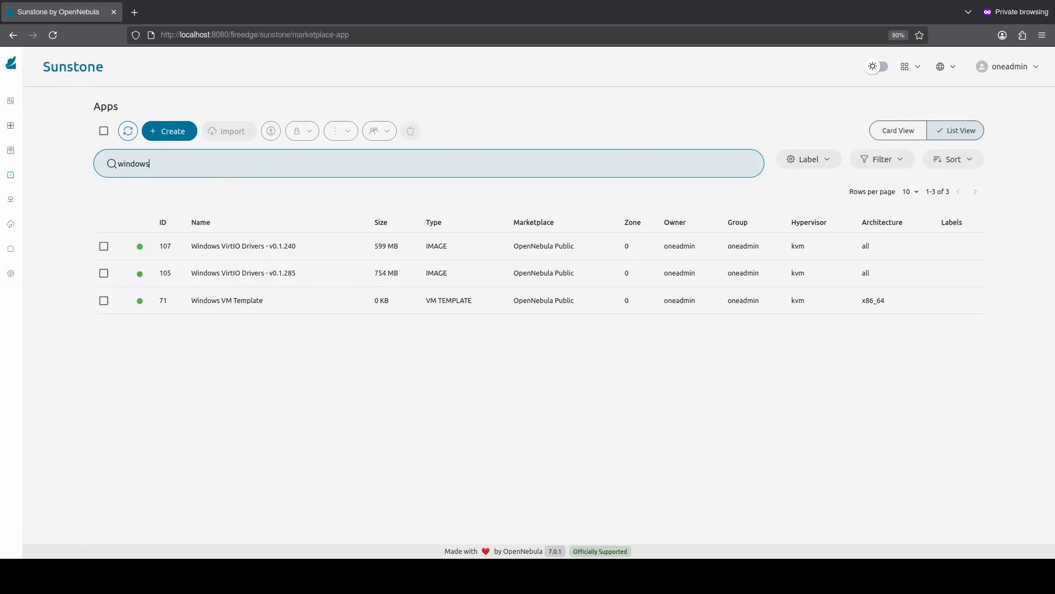
Step: Import the Windows VM Template app into the default datastore and open the list of images
left_click(103, 300)
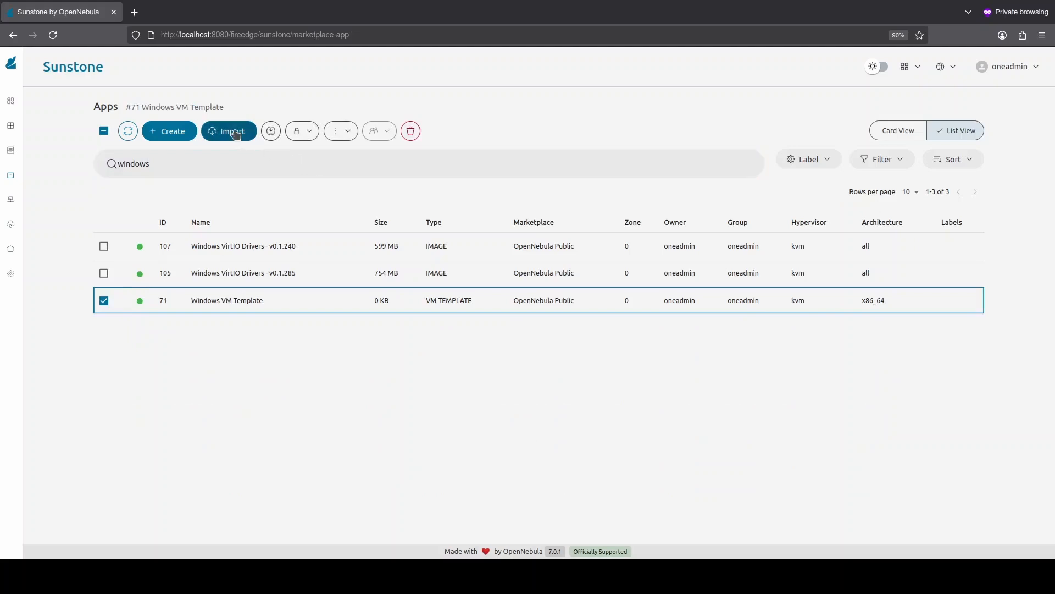
left_click(233, 132)
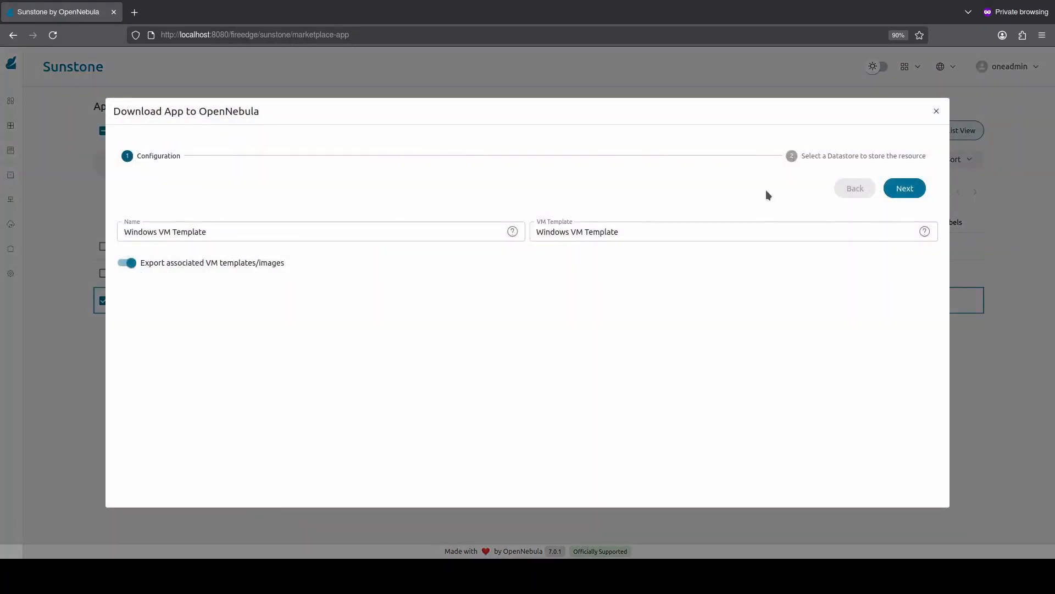
left_click(905, 198)
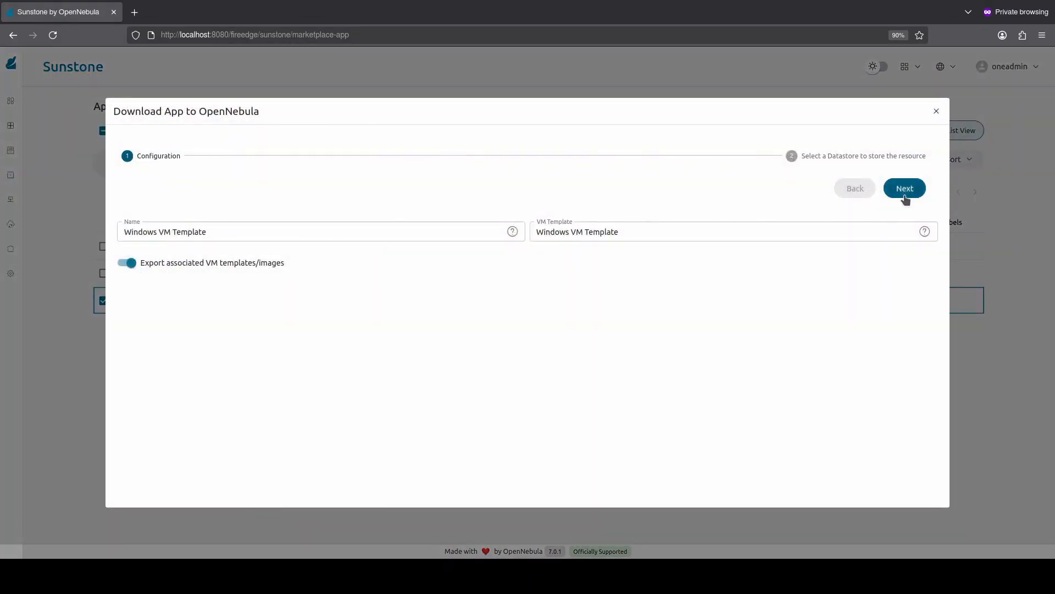
left_click(412, 352)
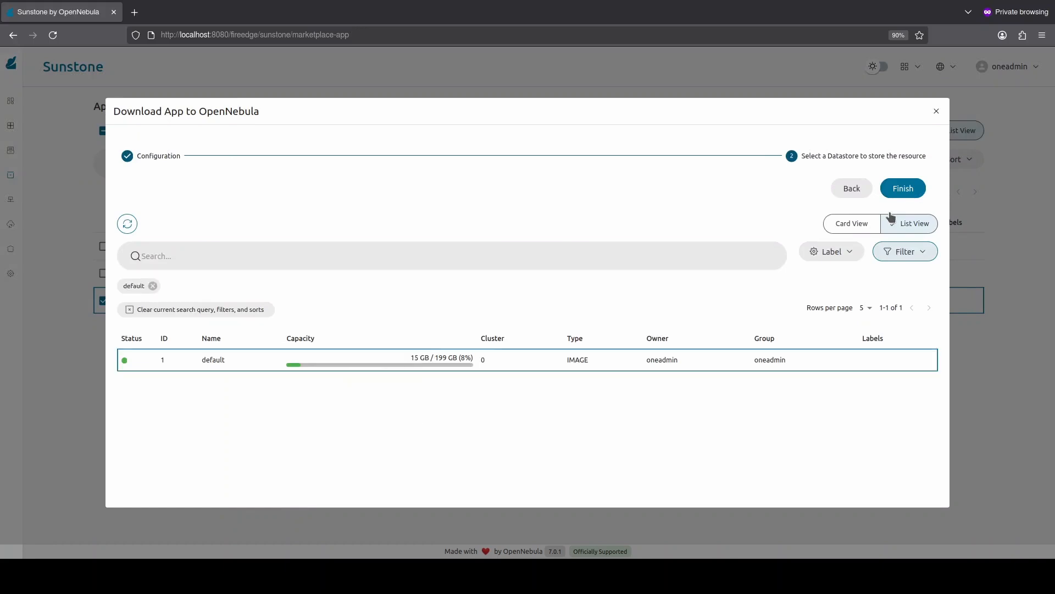
left_click(910, 188)
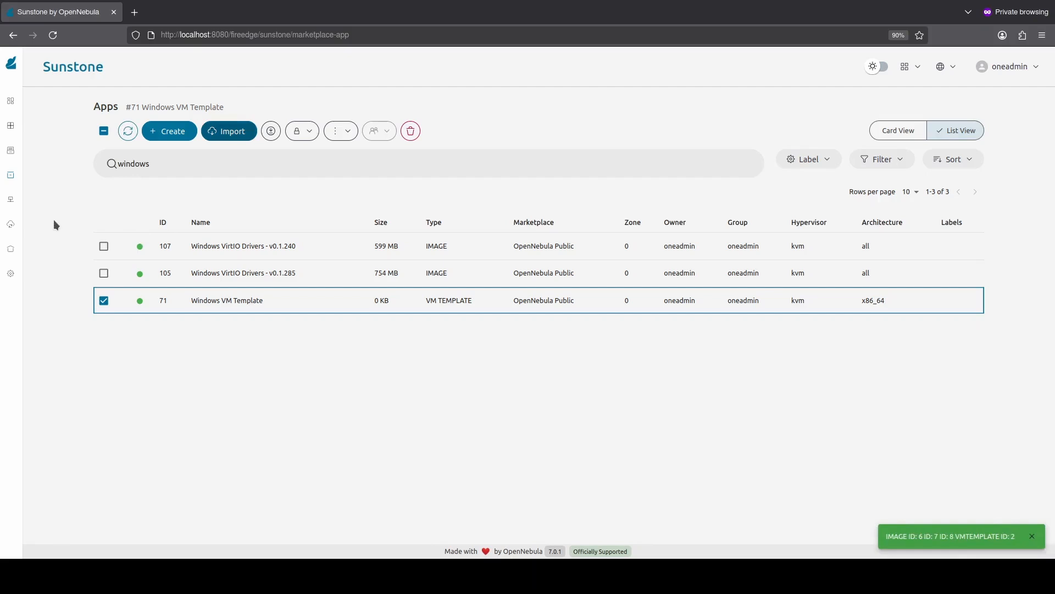
mouse_move(27, 160)
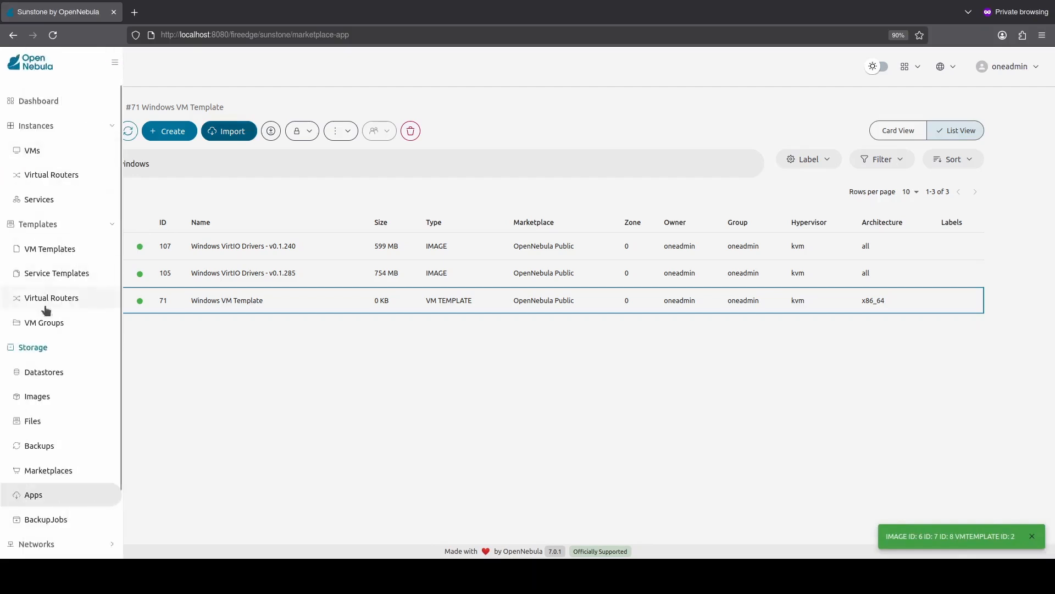
left_click(56, 392)
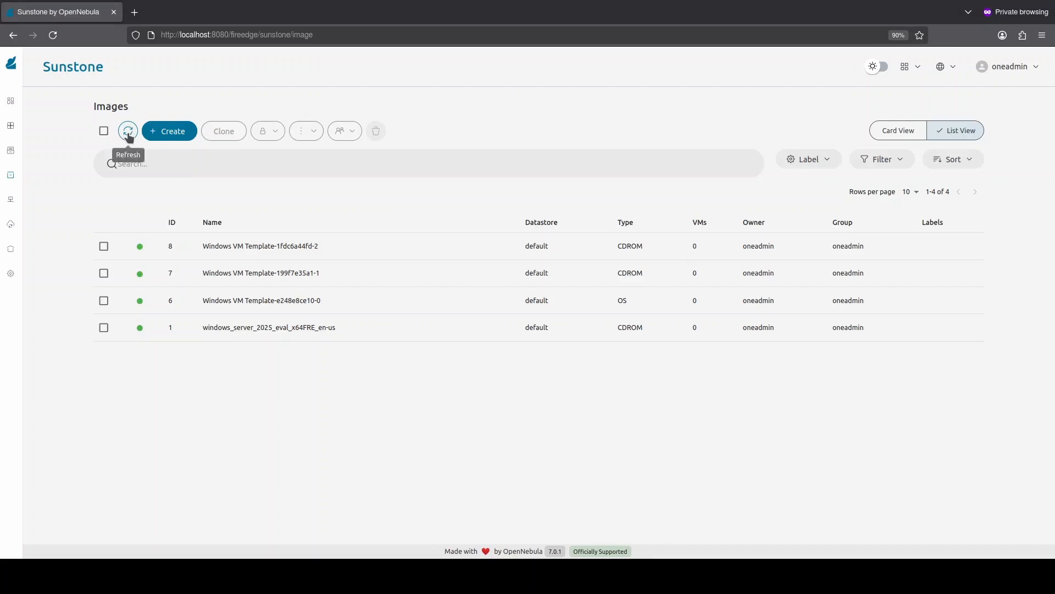
Step: Open the imported Windows VM Template for updating
mouse_move(14, 156)
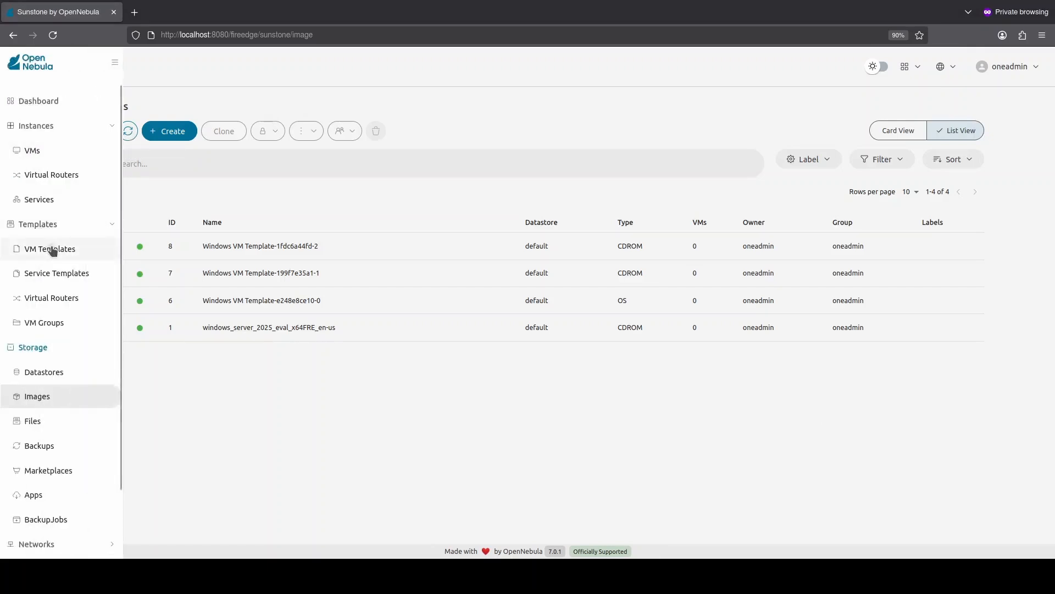
left_click(53, 251)
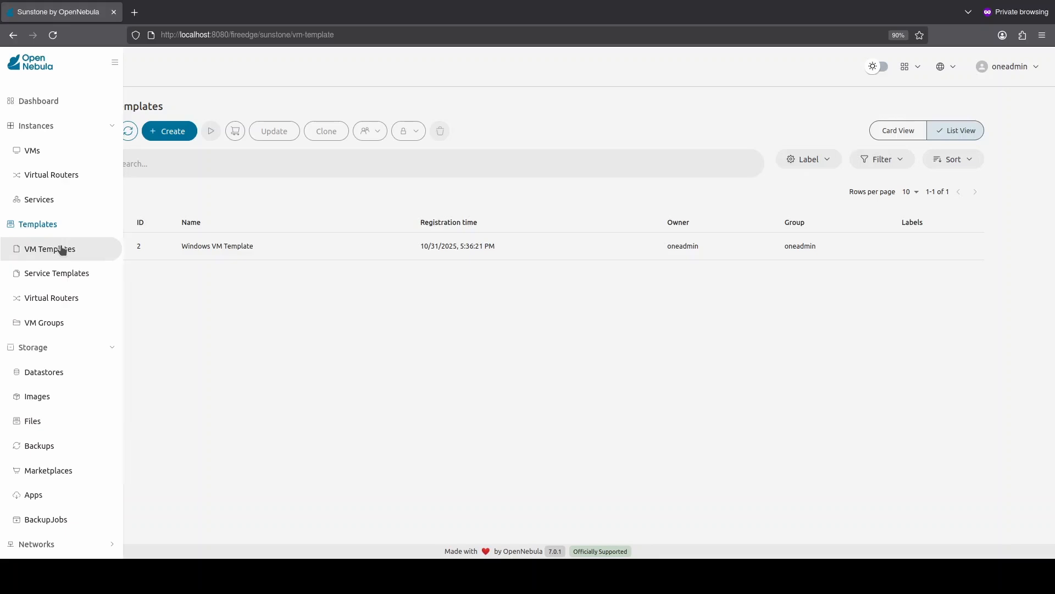
left_click(208, 247)
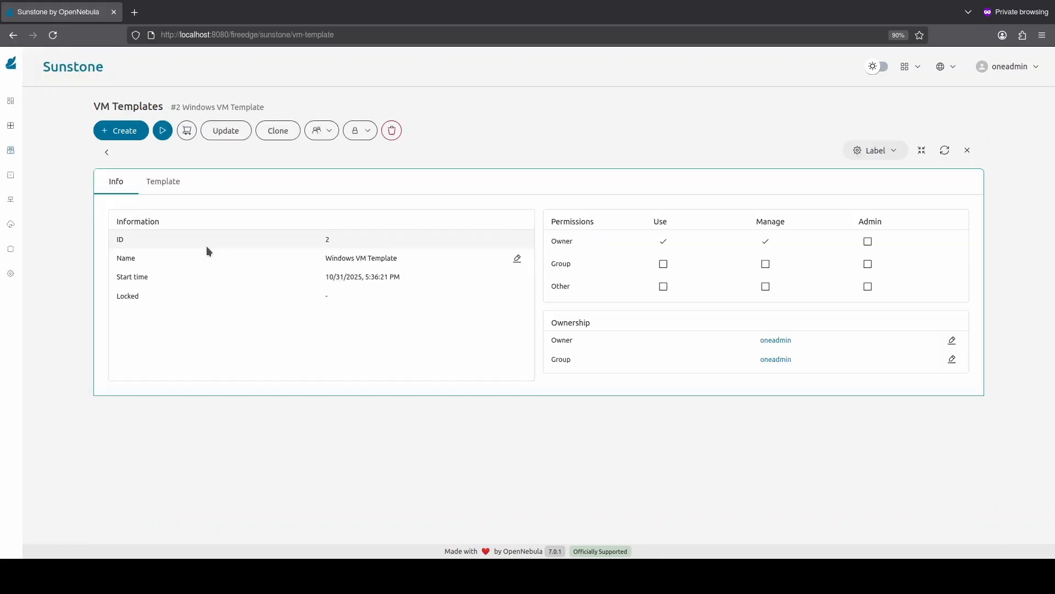
left_click(219, 132)
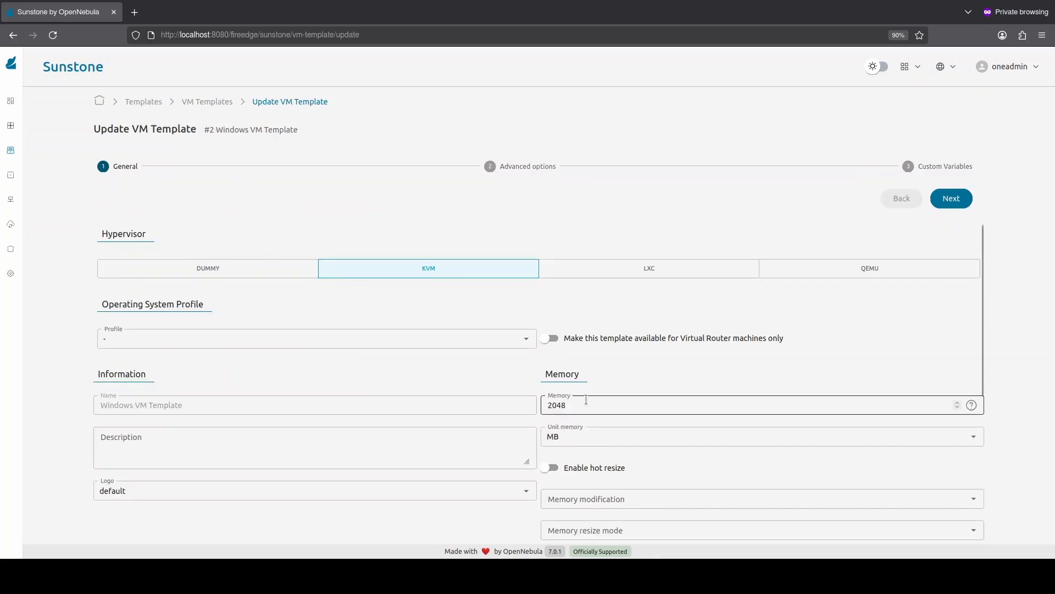
Step: Set the template's TPM to tpm-crb in the OS and CPU options and save the updated template
left_click(953, 200)
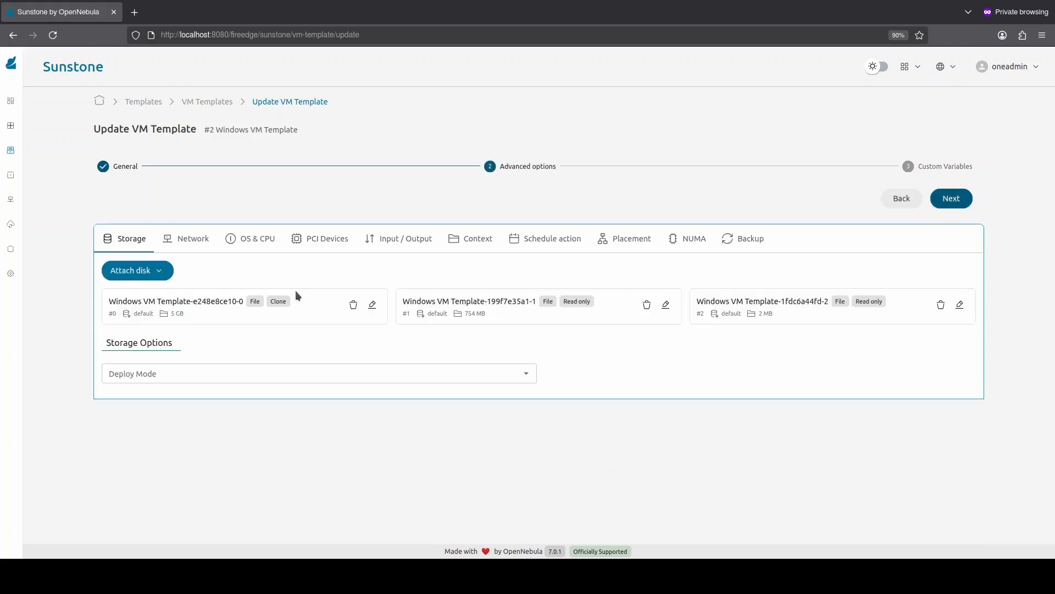
left_click(252, 246)
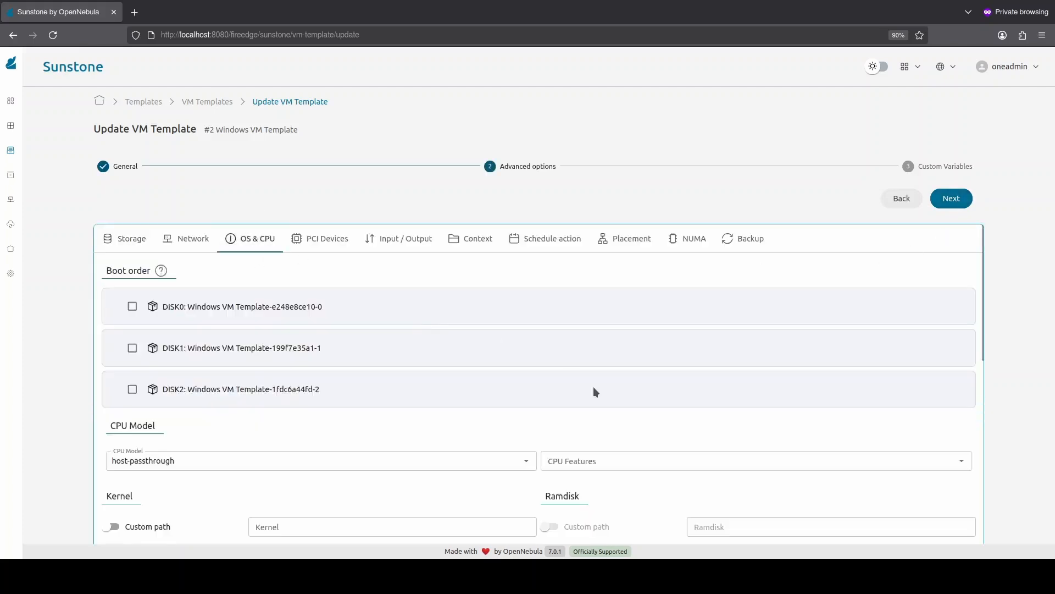
scroll(722, 410, "down", 5)
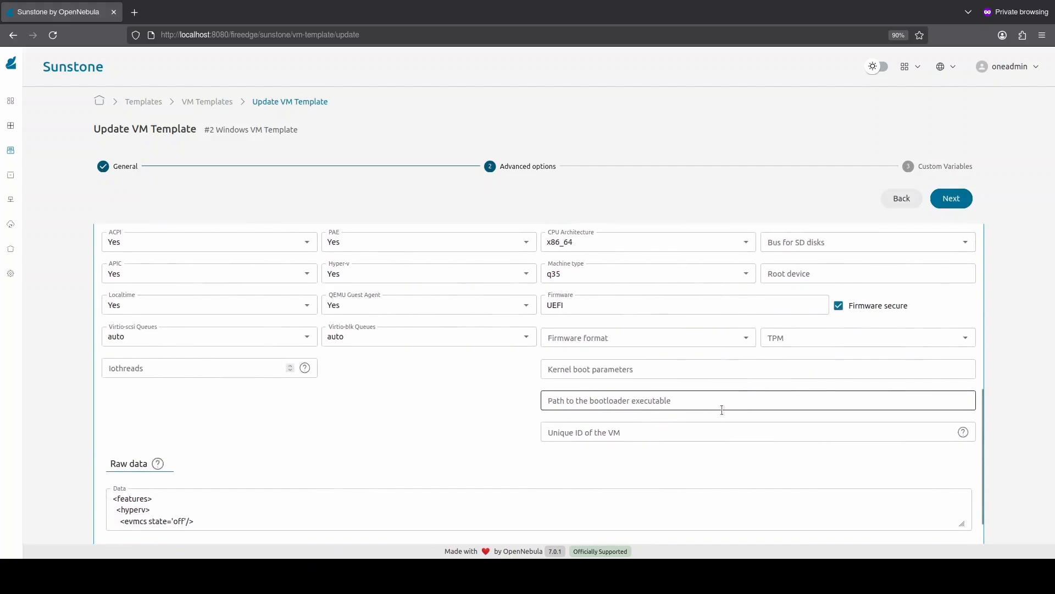
left_click(808, 334)
left_click(804, 384)
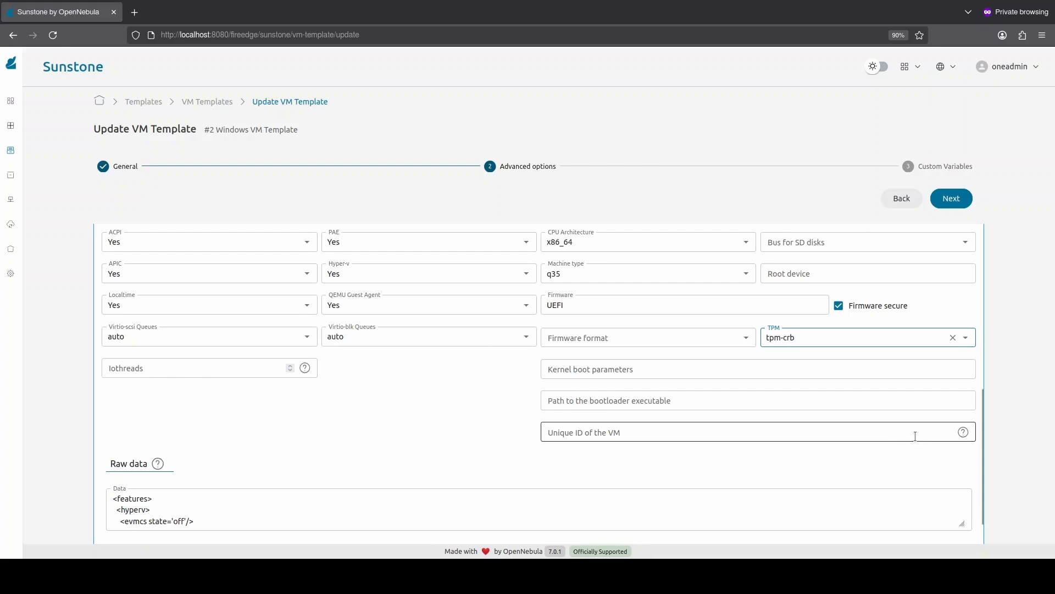
left_click(954, 199)
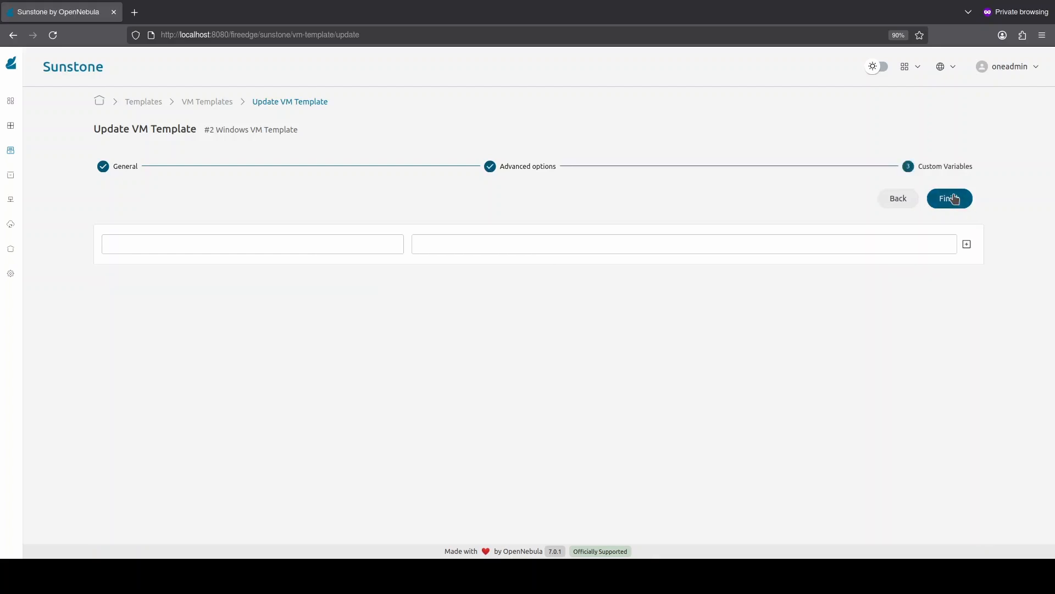
left_click(951, 198)
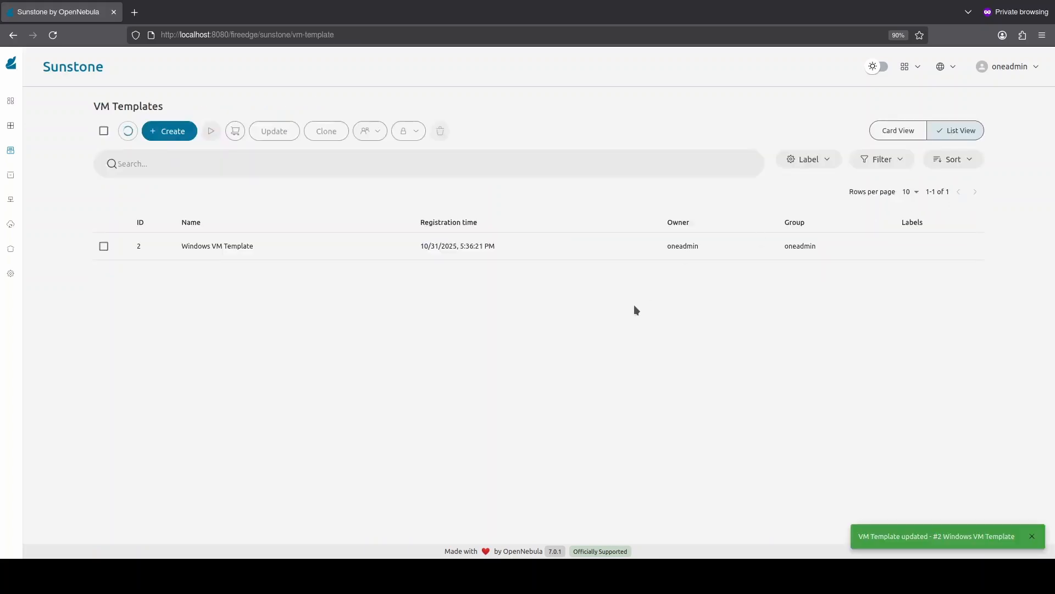
Step: Start instantiating the Windows VM Template and name the VM windows 2025 server
left_click(103, 246)
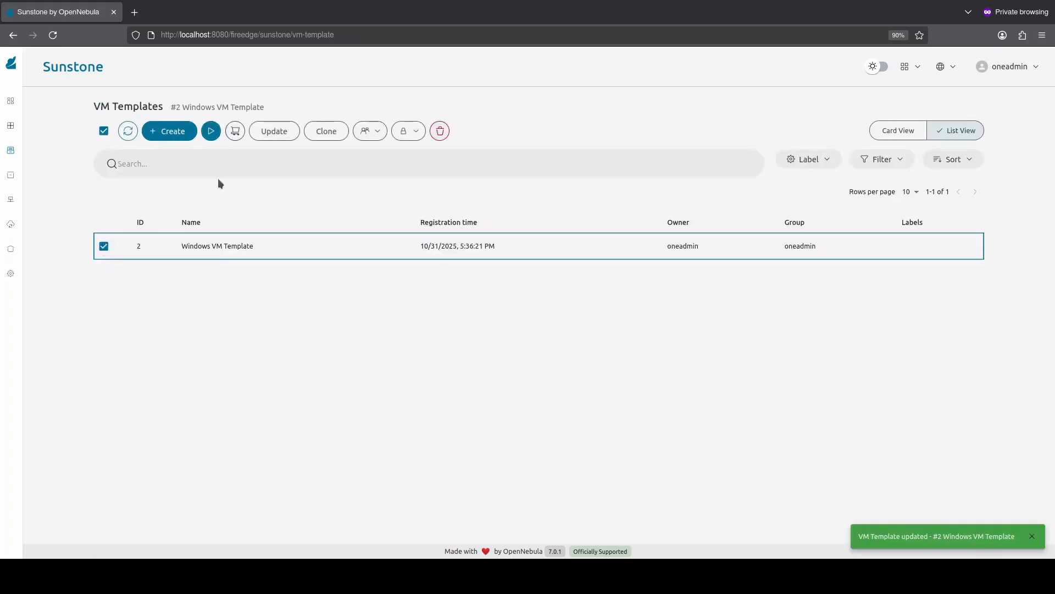
left_click(211, 132)
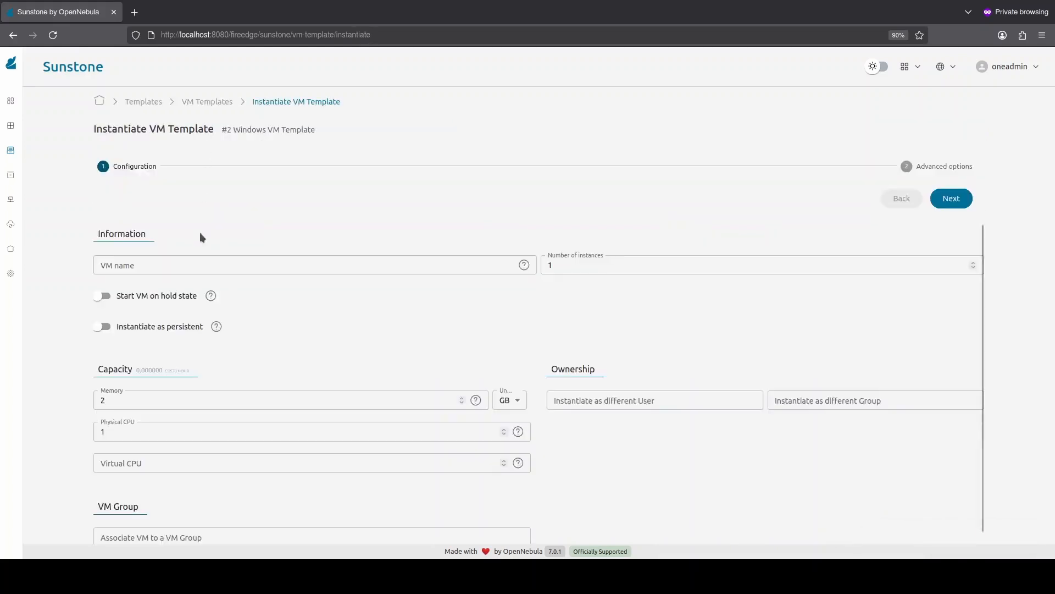
left_click(202, 263)
type("window")
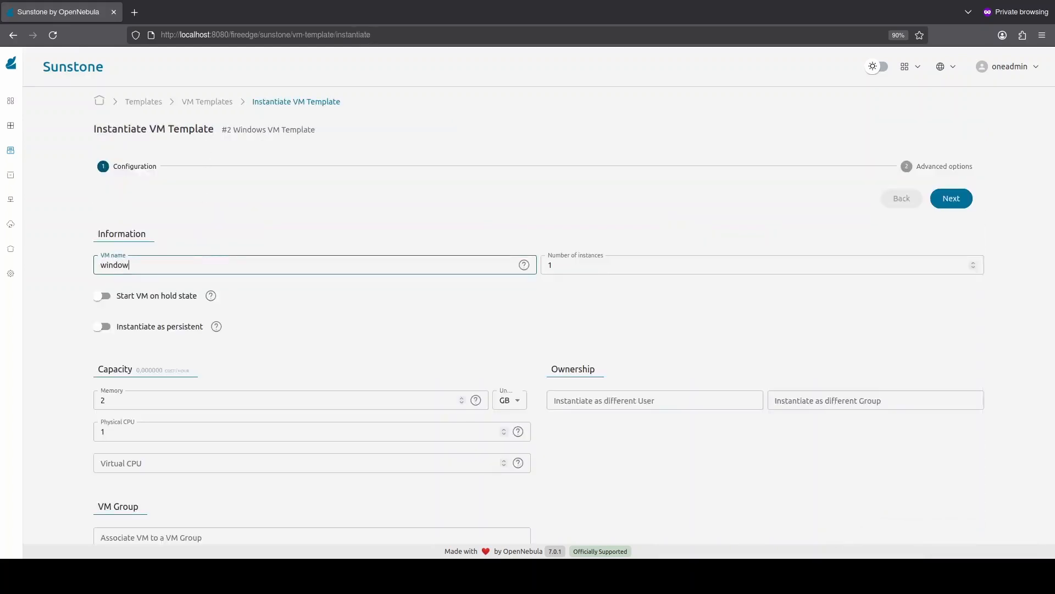
type("s 2025 server")
Step: Set the VM's capacity to 4 GB of memory, 2 physical CPUs and 2 virtual CPUs, and proceed to the advanced options
left_click(110, 403)
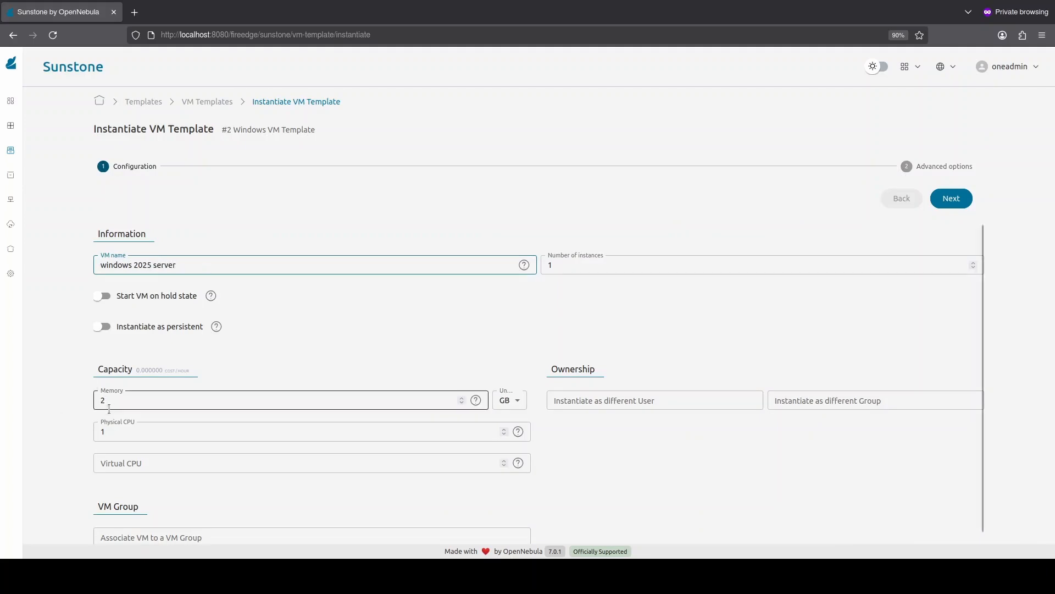
double_click(113, 406)
type("4")
key("Tab")
type("2")
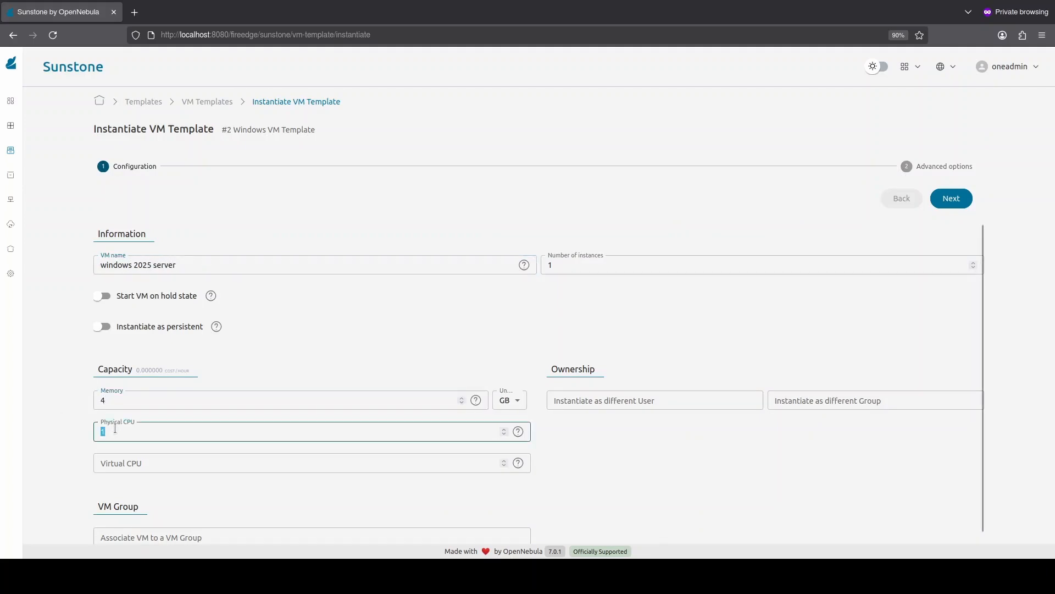
key("Tab")
type("2")
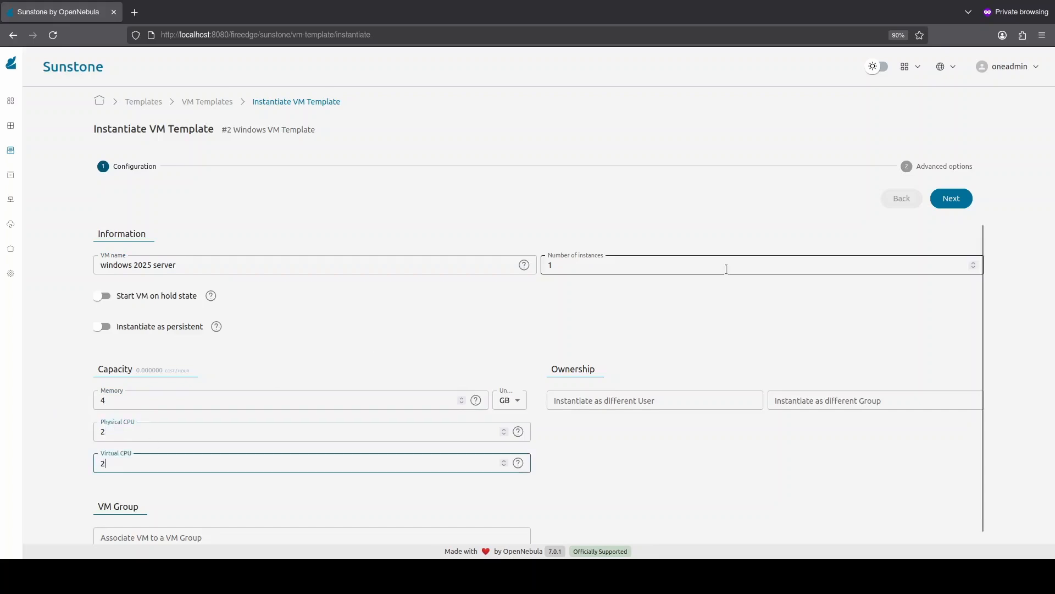
left_click(956, 201)
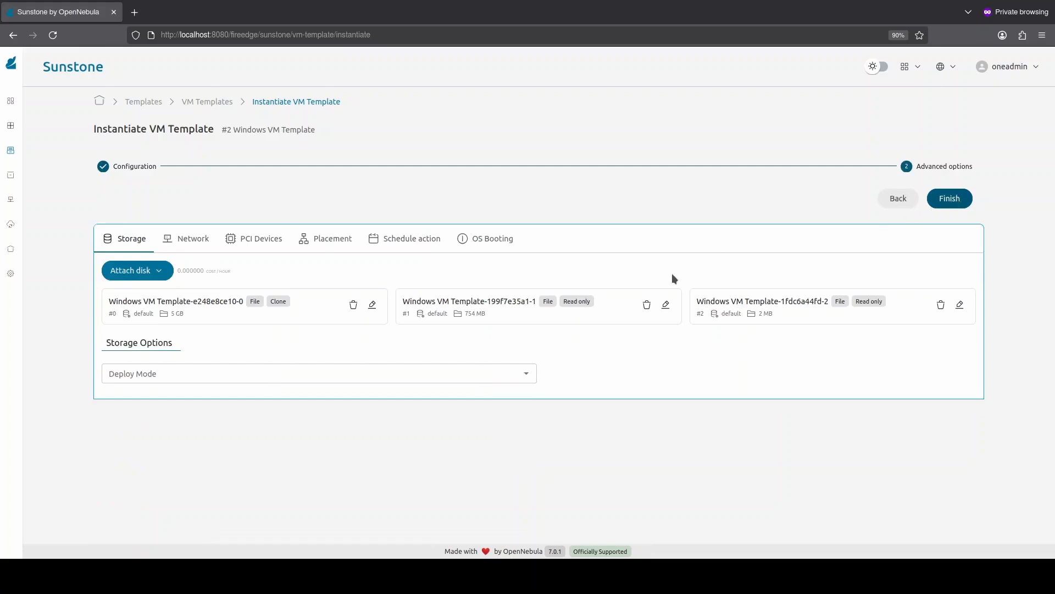
Step: Set the size on instantiate of DISK0 to 20480 MB
left_click(374, 305)
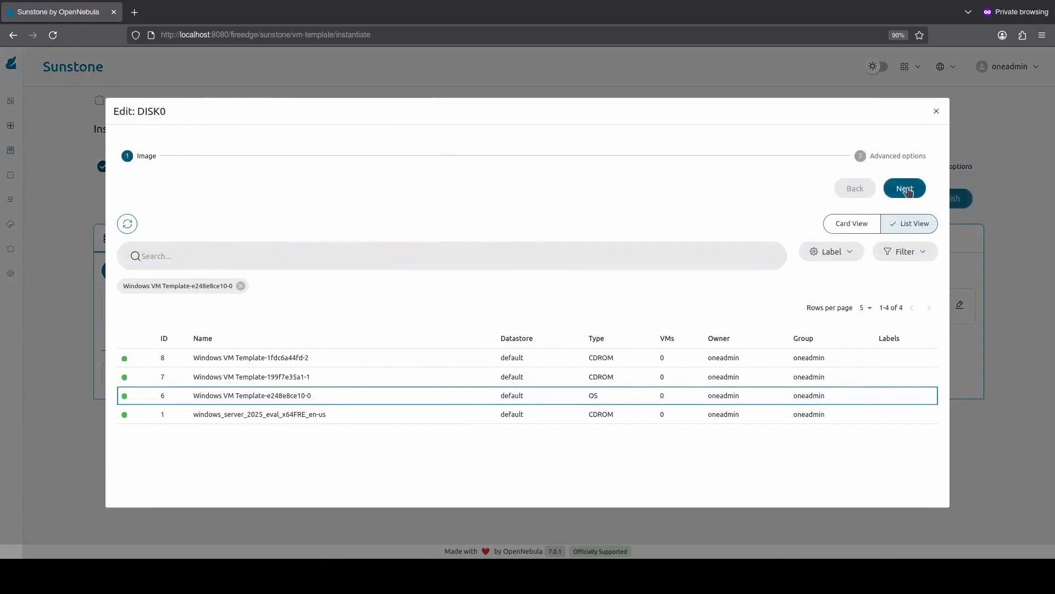
left_click(906, 190)
left_click(482, 258)
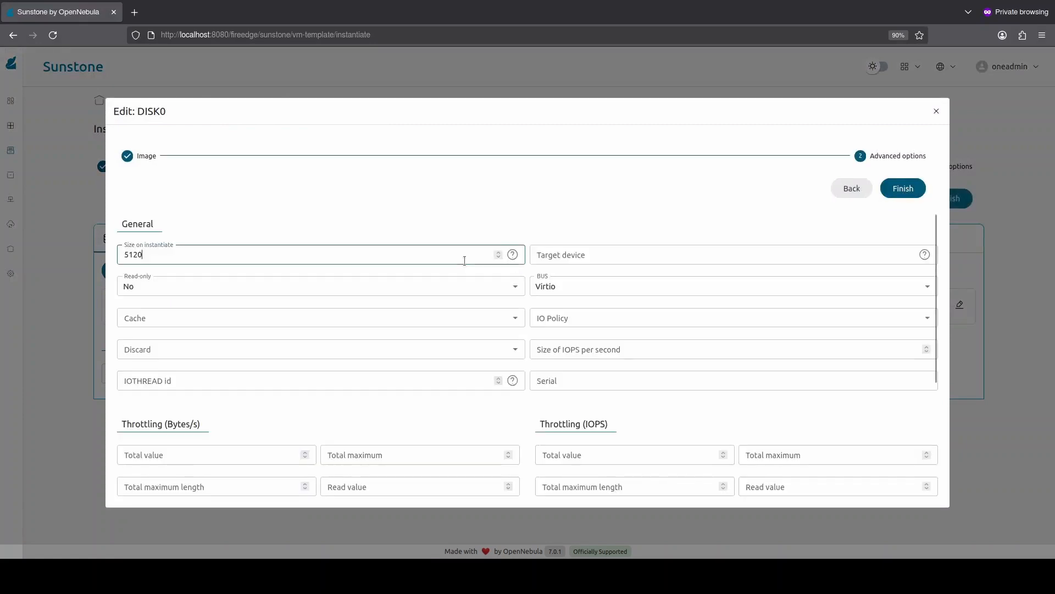
key("ctrl+a")
type("20480")
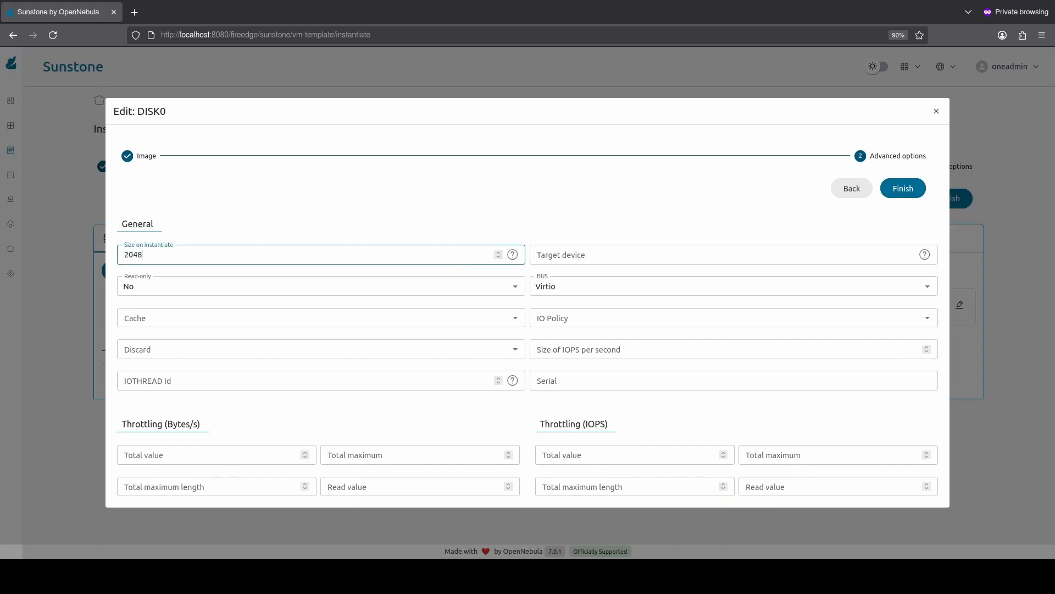
left_click(904, 188)
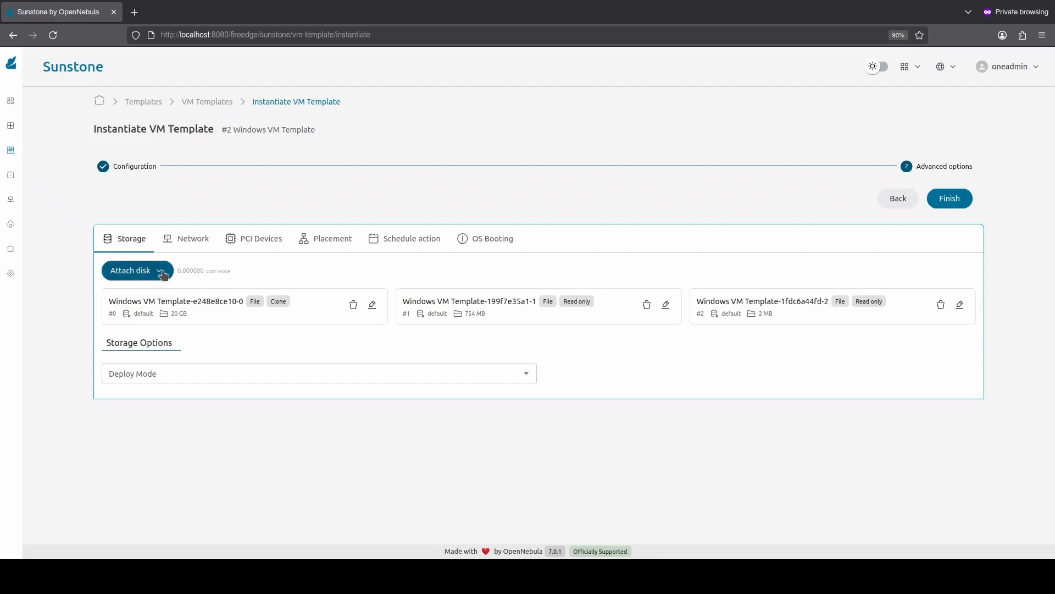
Step: Attach the windows_server_2025_eval_x64FRE_en-us image as a disk with its BUS set to Parallel ATA (IDE)
left_click(135, 270)
left_click(127, 297)
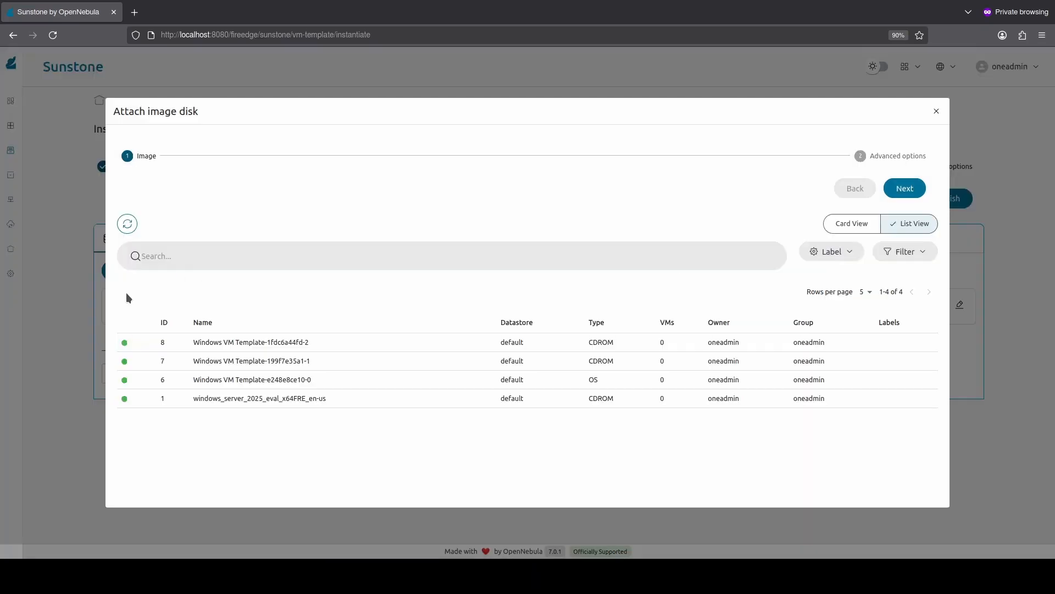
left_click(214, 398)
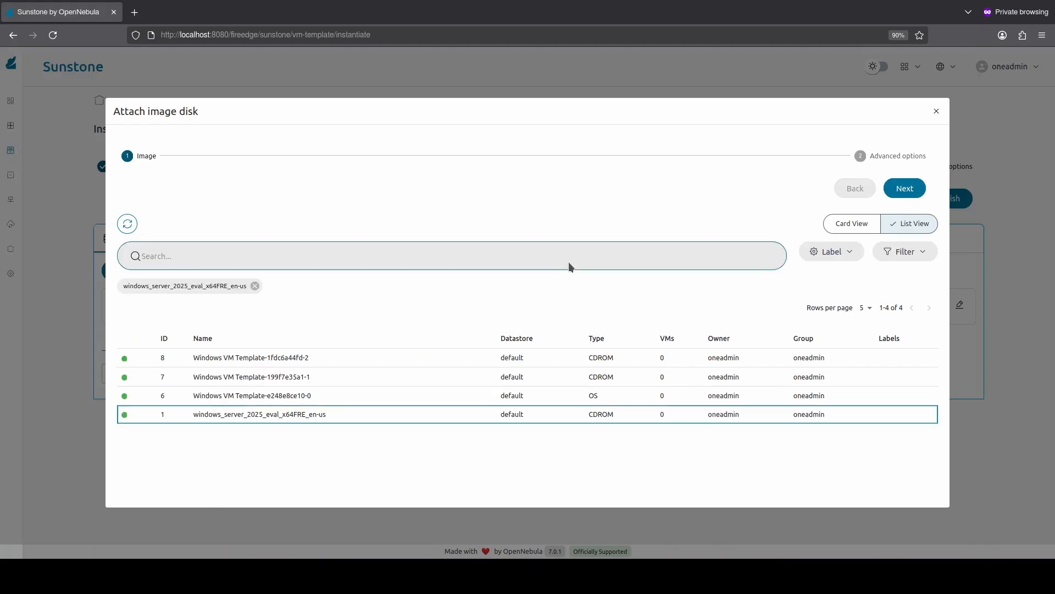
left_click(911, 191)
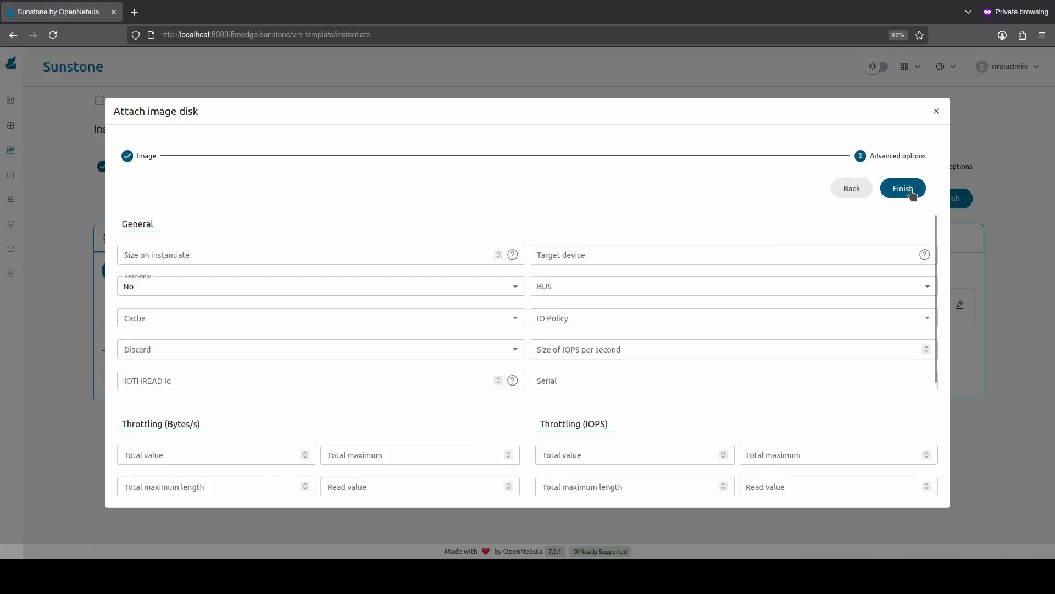
left_click(853, 286)
left_click(803, 350)
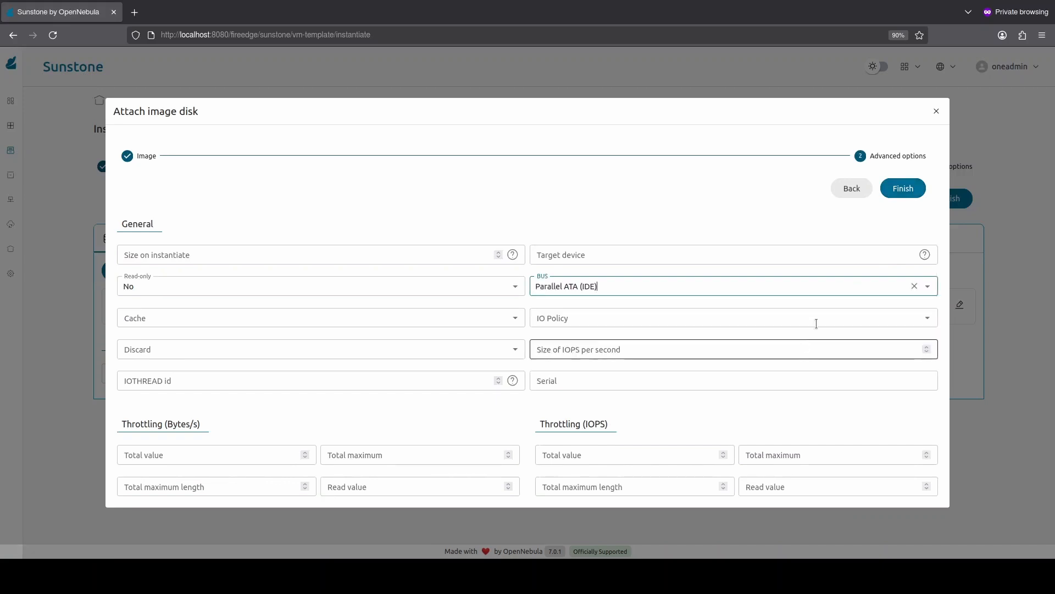
left_click(903, 193)
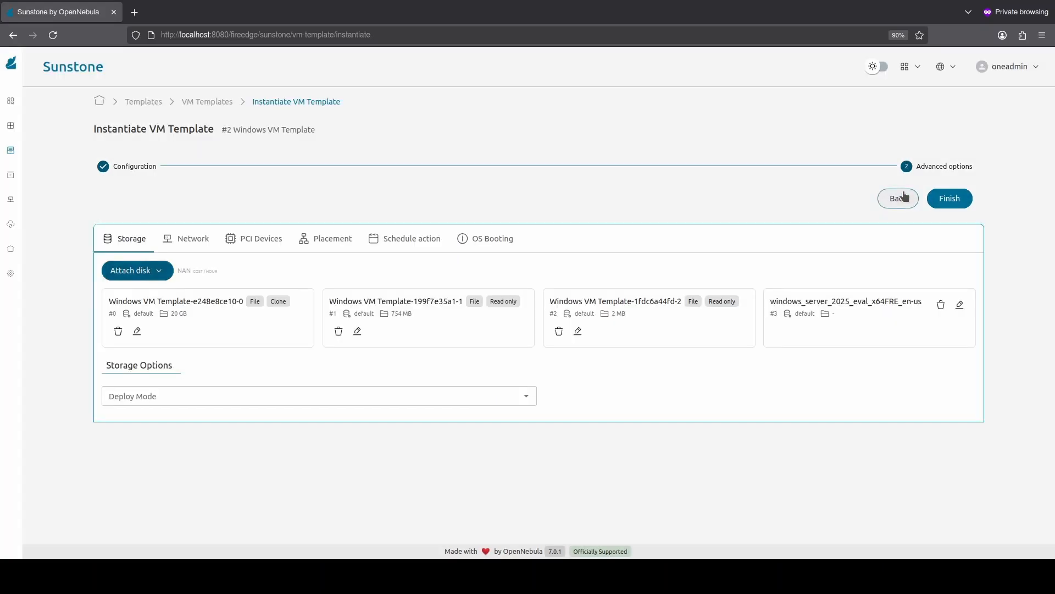
Step: Set DISK3, the windows_server_2025_eval_x64FRE_en-us image, as the boot device and finish instantiating the VM
left_click(493, 239)
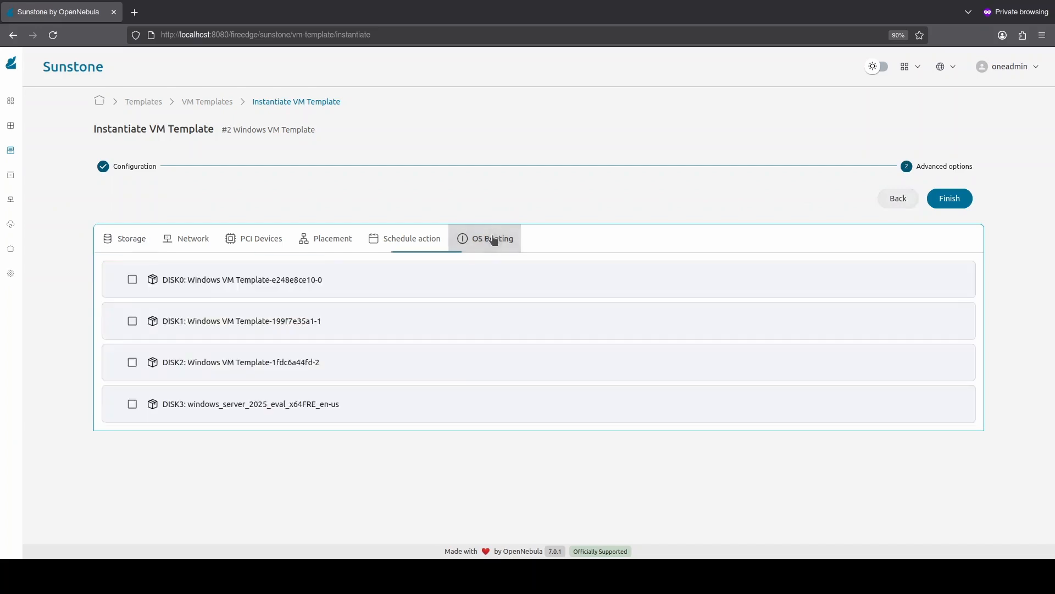
left_click(132, 404)
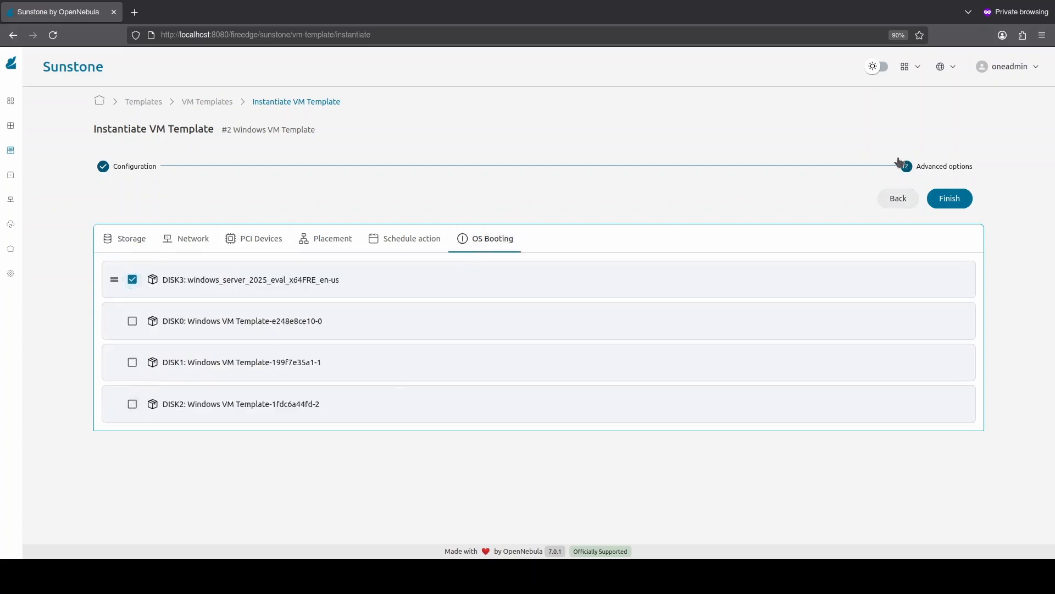
left_click(950, 200)
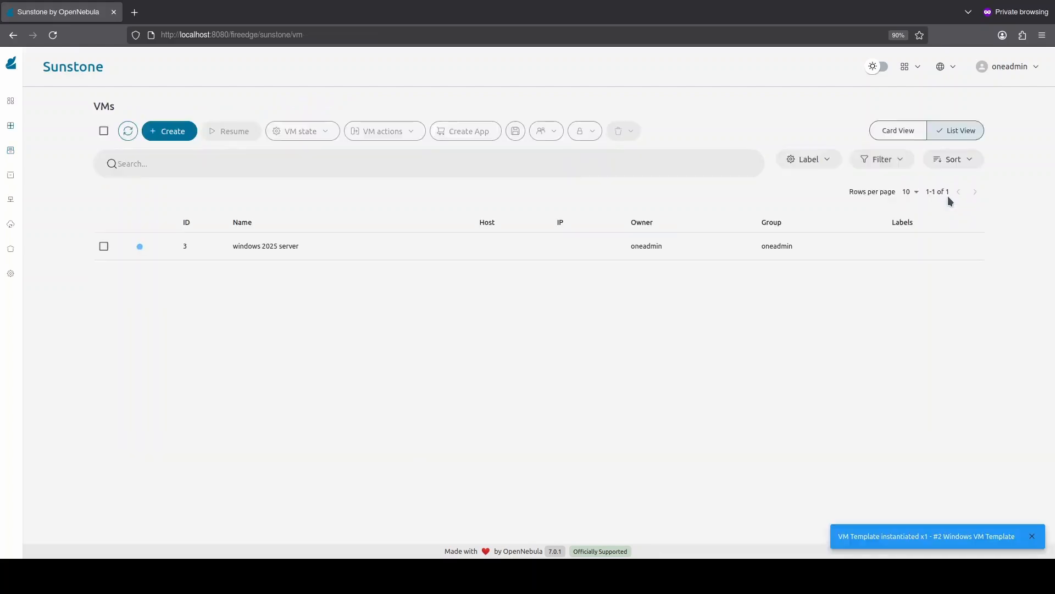
Step: Check the windows 2025 server VM's state, then open its VNC console and boot it from the installation CD
left_click(326, 256)
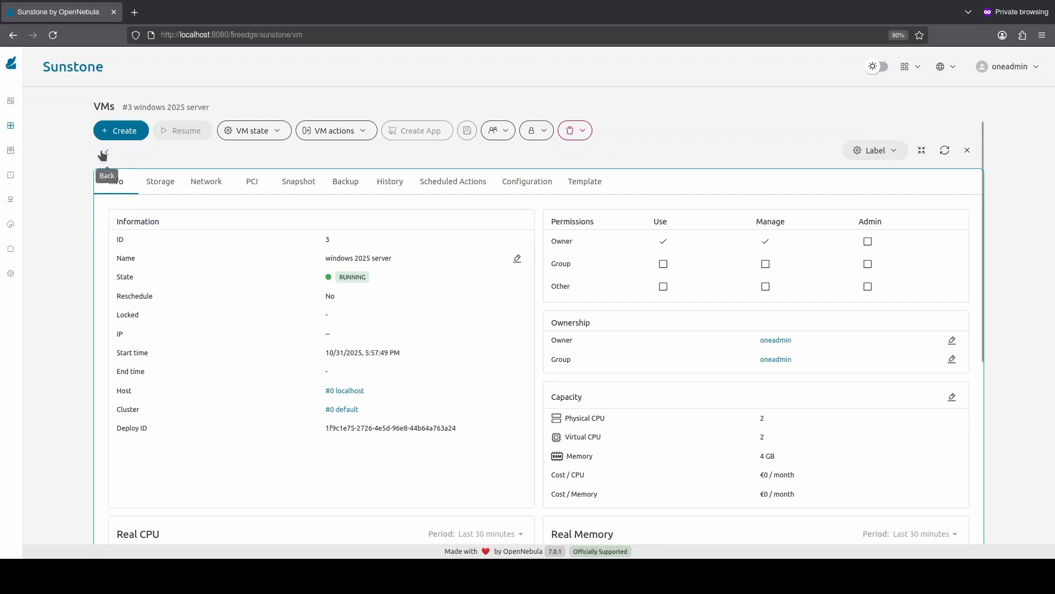
left_click(103, 155)
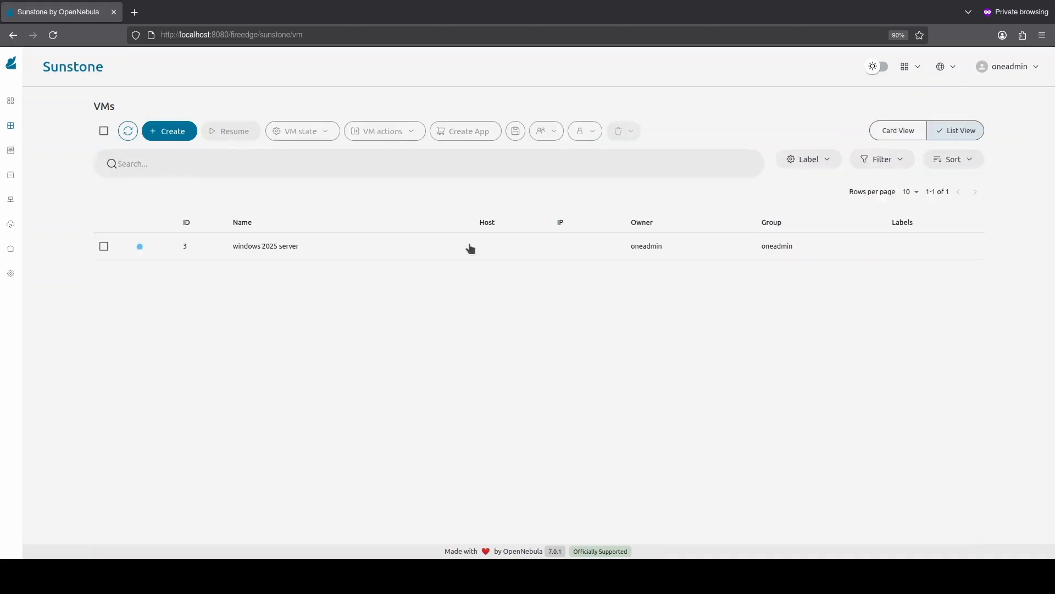
left_click(130, 131)
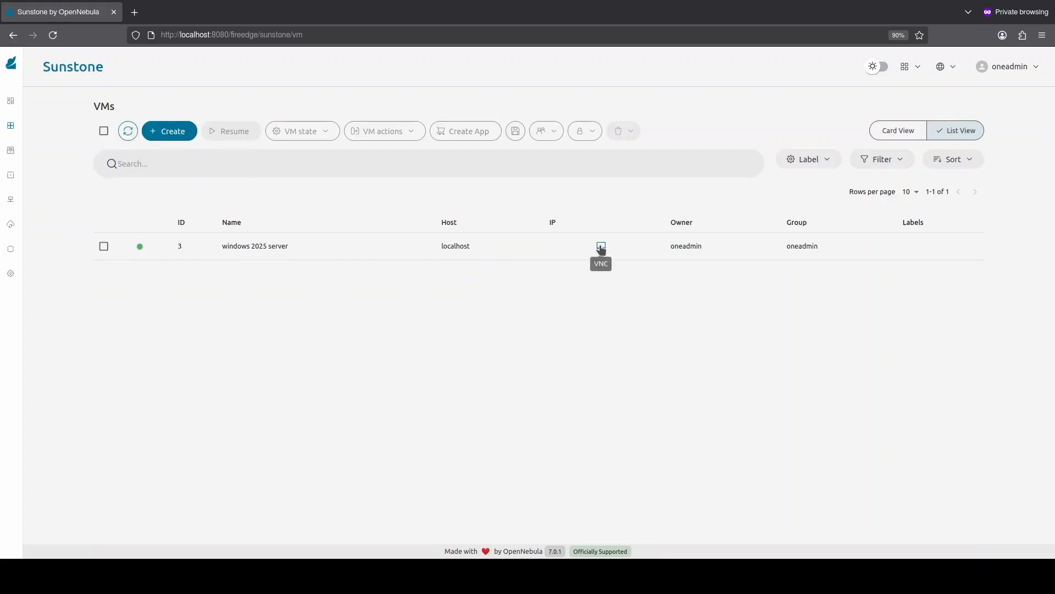
left_click(602, 248)
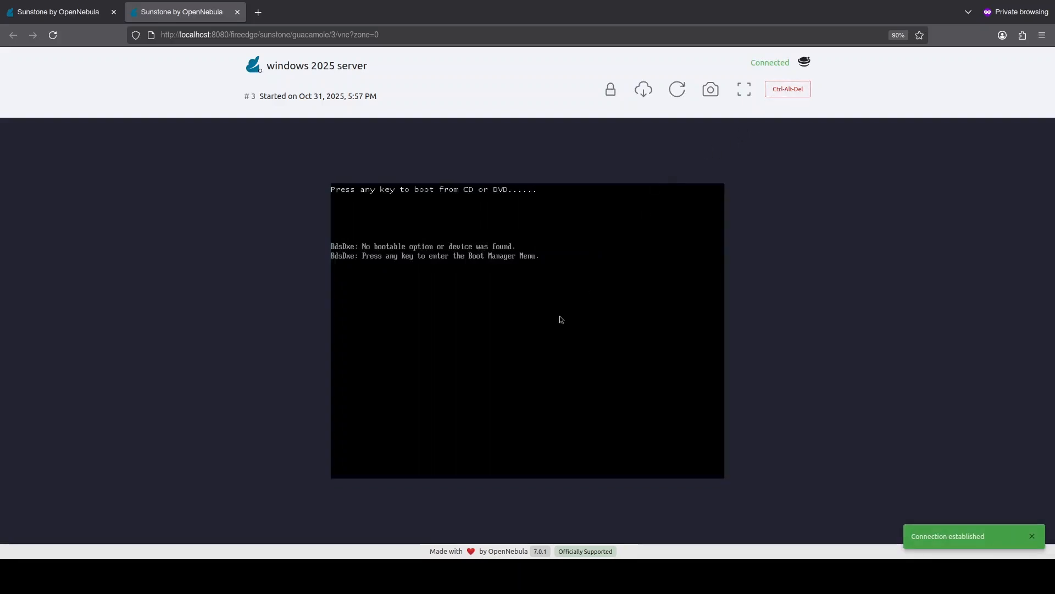
key("Return")
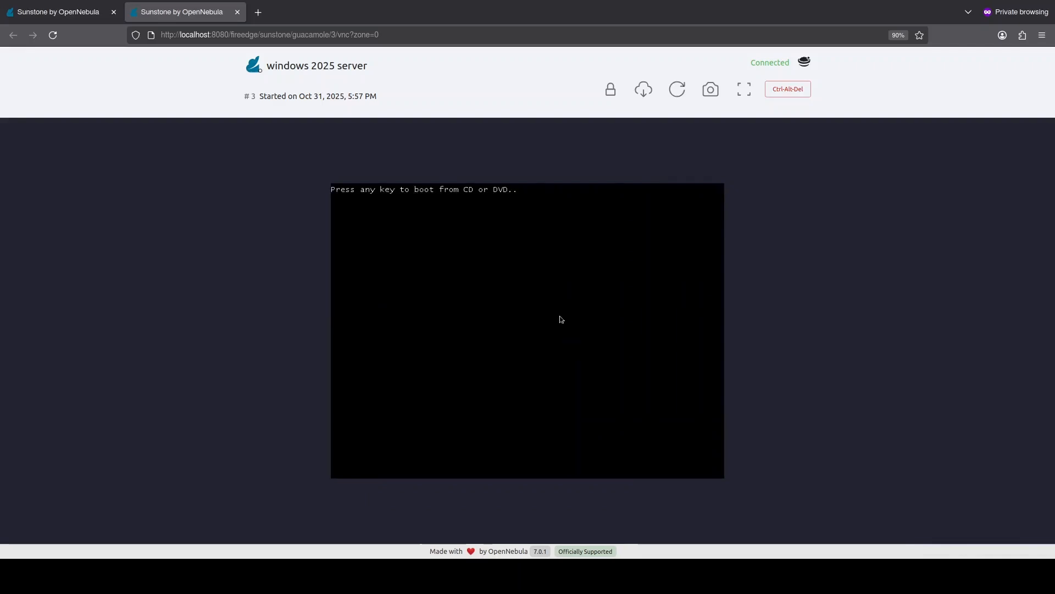
key("Return")
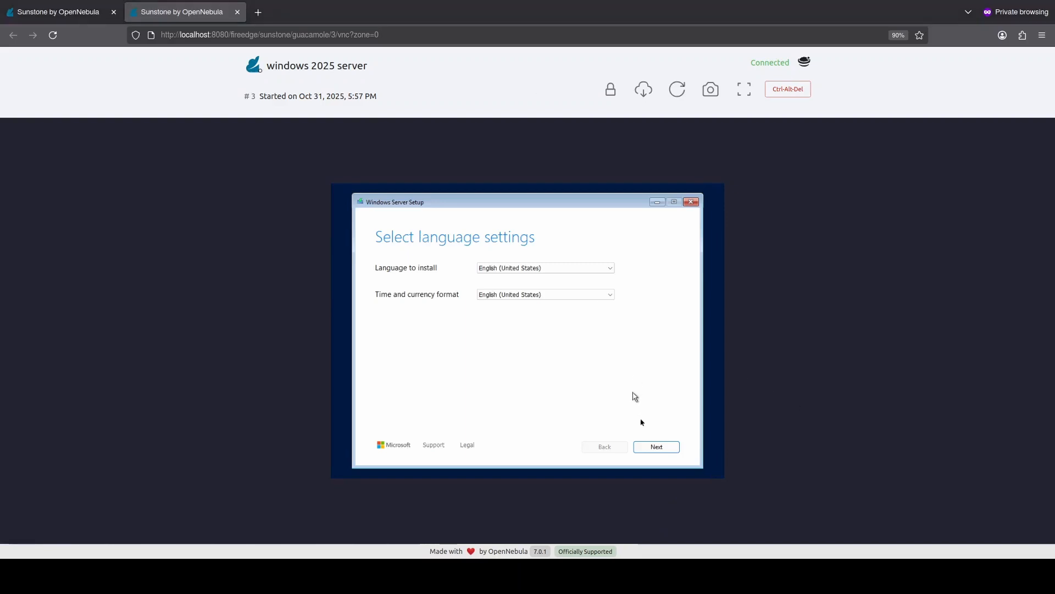
Step: Keep the English (United States) setup languages, choose Install Windows Server, and agree to deleting all files, apps and settings
left_click(662, 450)
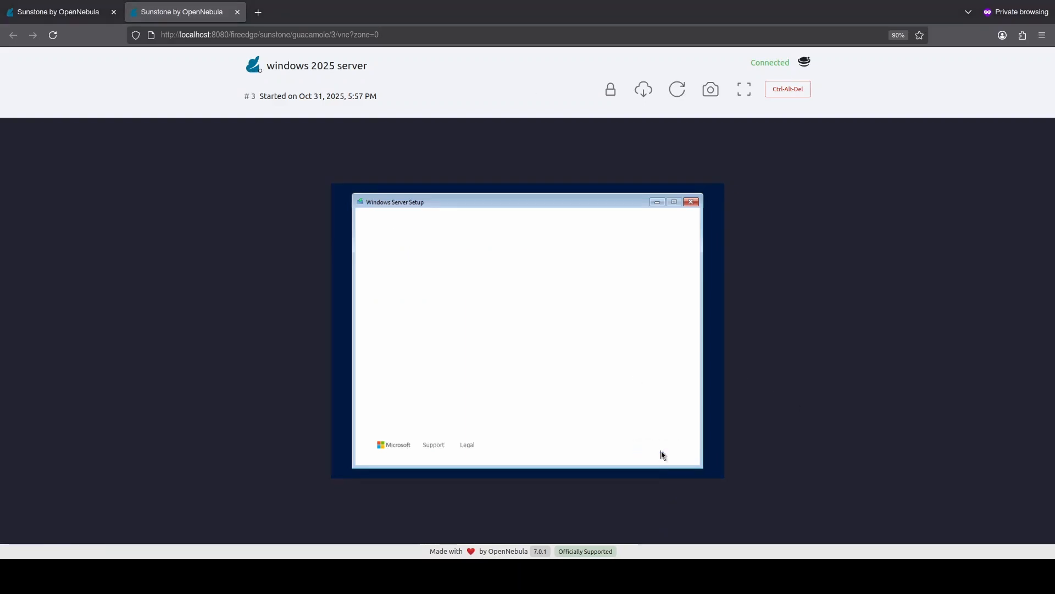
left_click(662, 452)
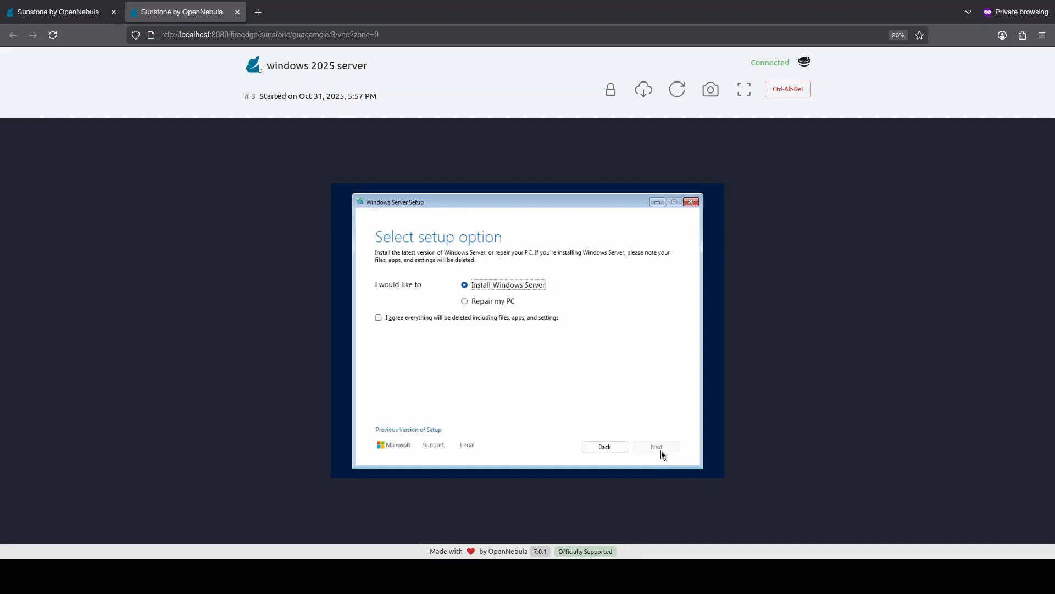
left_click(378, 318)
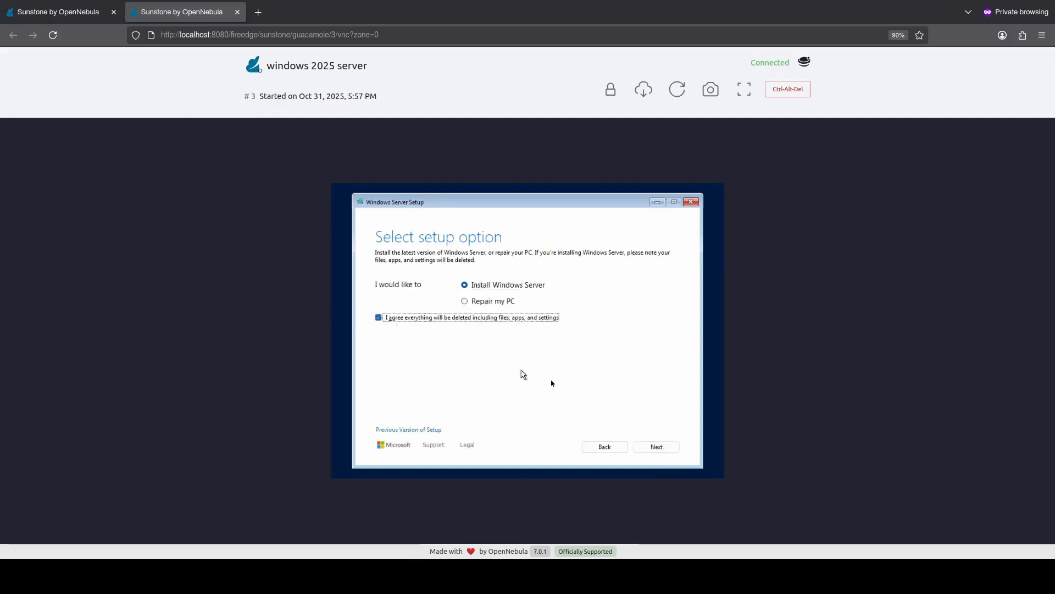
left_click(663, 447)
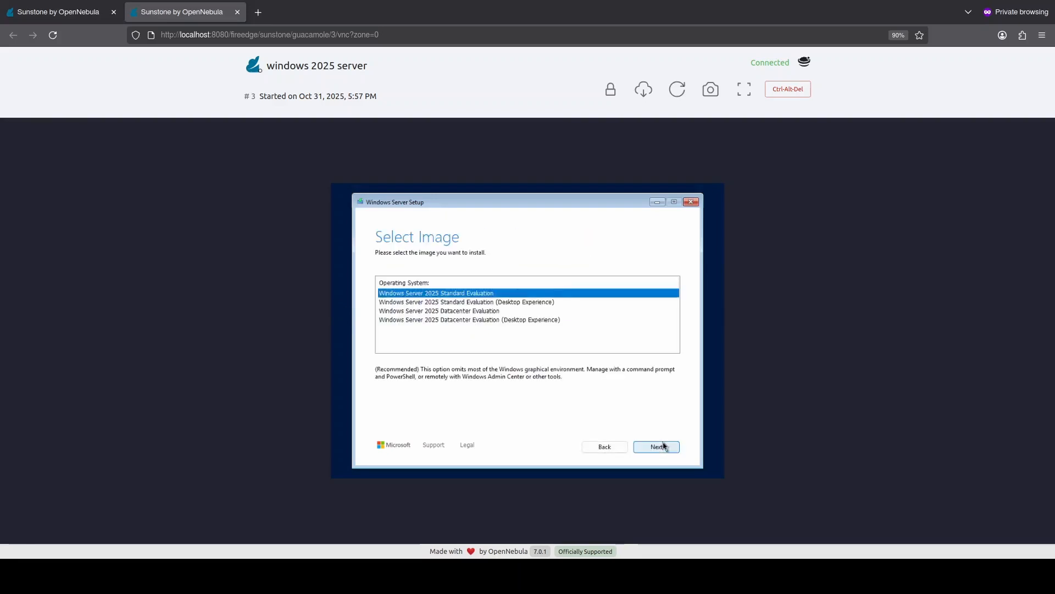
Step: Choose the Windows Server 2025 Standard Evaluation (Desktop Experience) image and accept the license terms
left_click(550, 303)
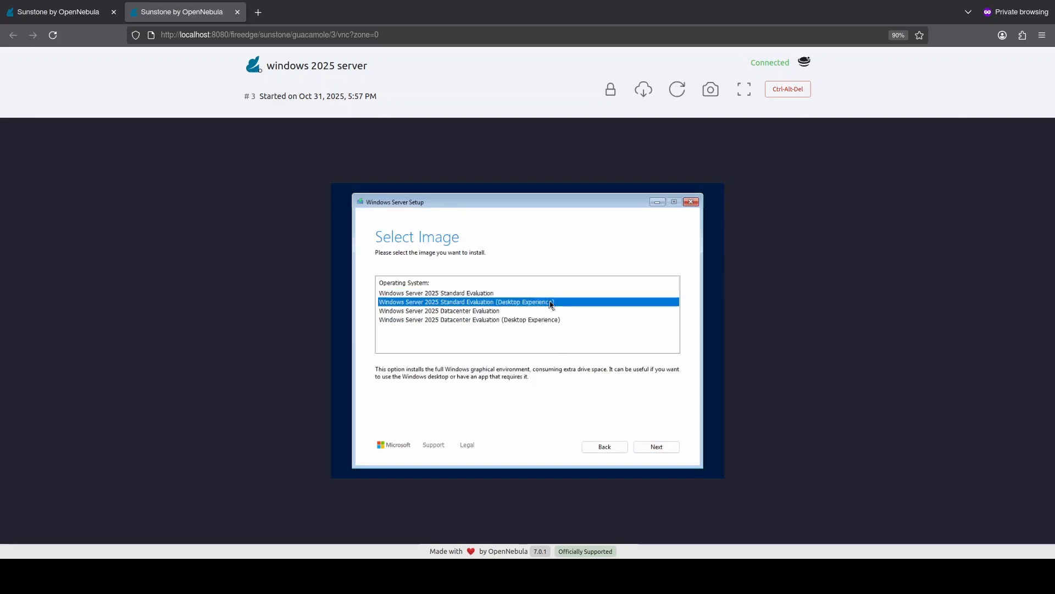
left_click(658, 448)
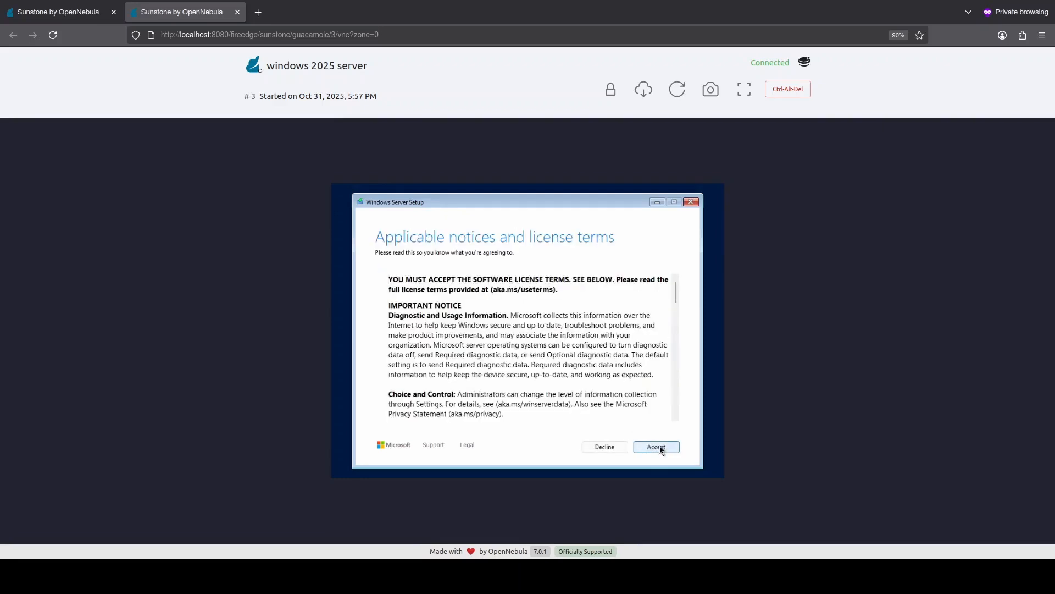
left_click(657, 447)
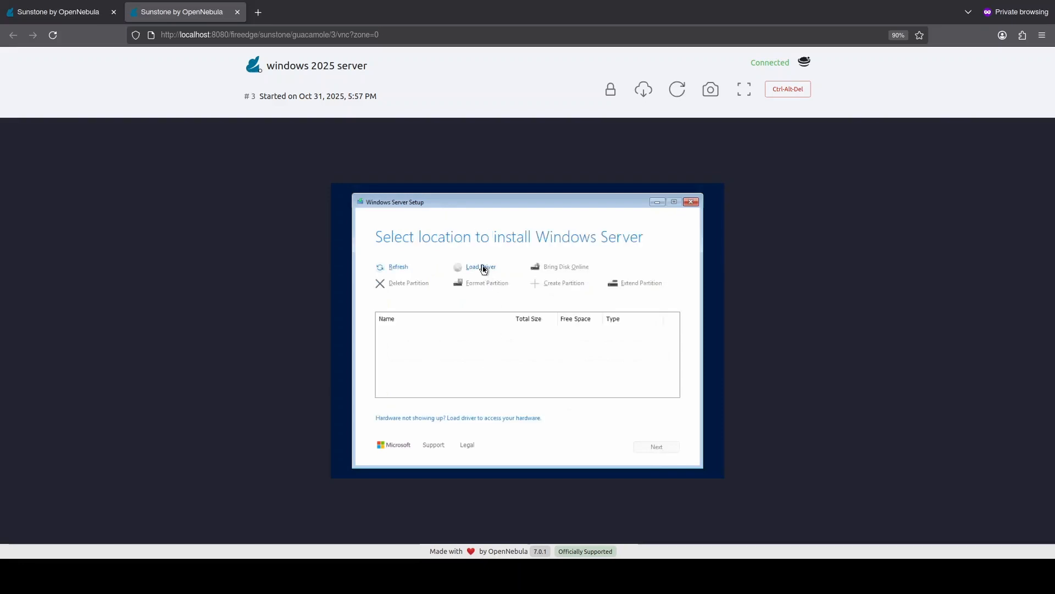
Step: Load the Red Hat VirtIO SCSI controller driver (viostor.inf) from D:\amd64\2k25 on the virtio-win CD drive
left_click(482, 268)
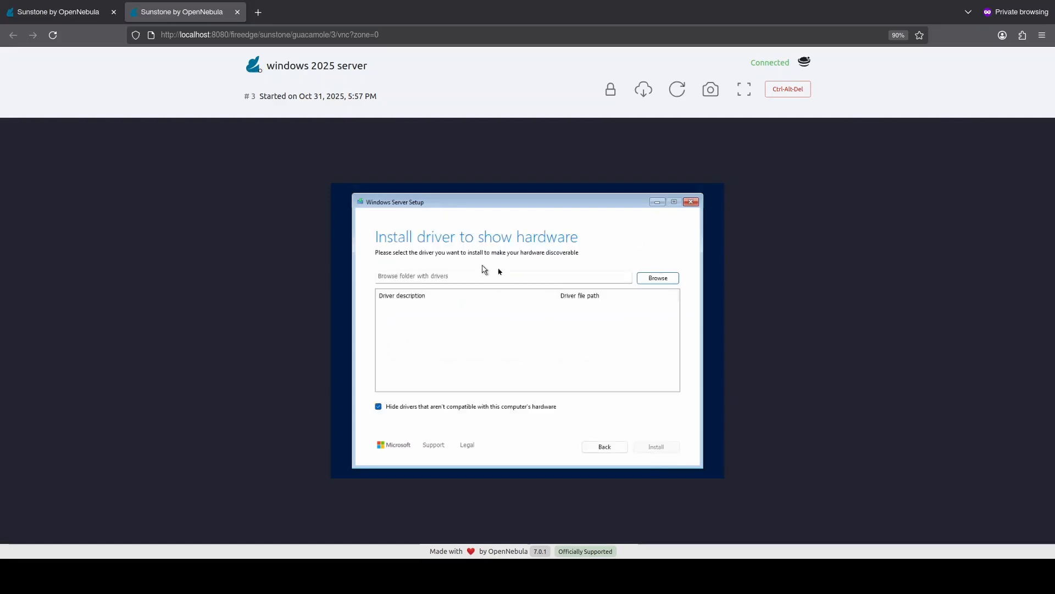
left_click(663, 279)
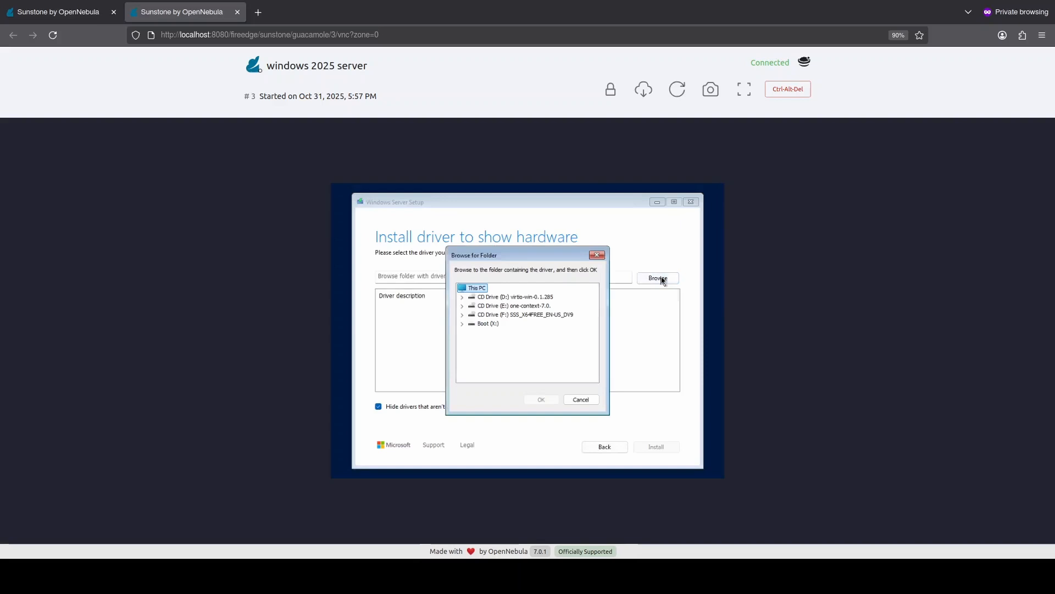
left_click(536, 297)
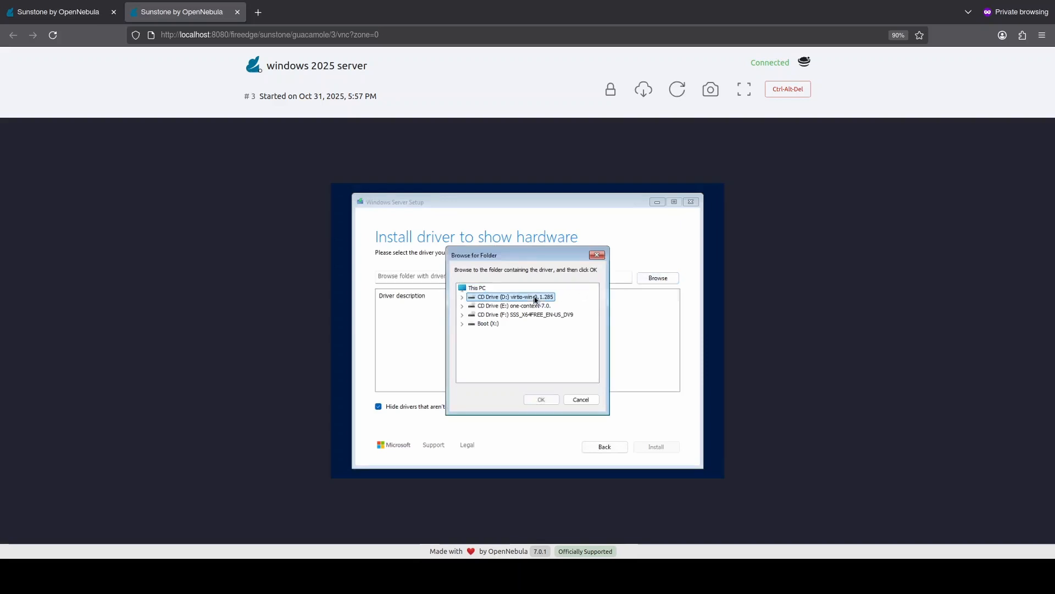
left_click(463, 298)
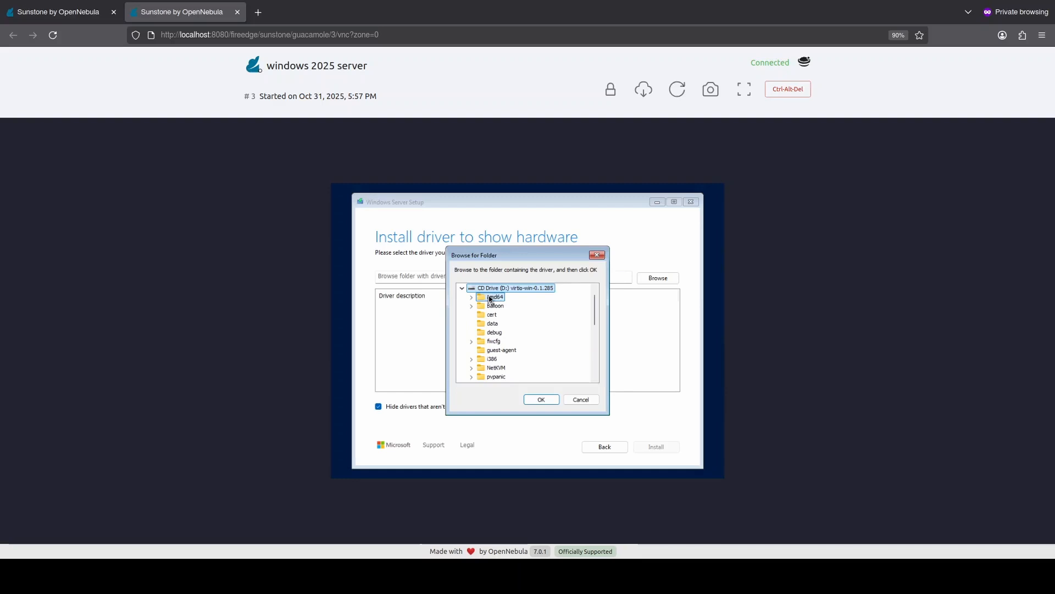
double_click(493, 297)
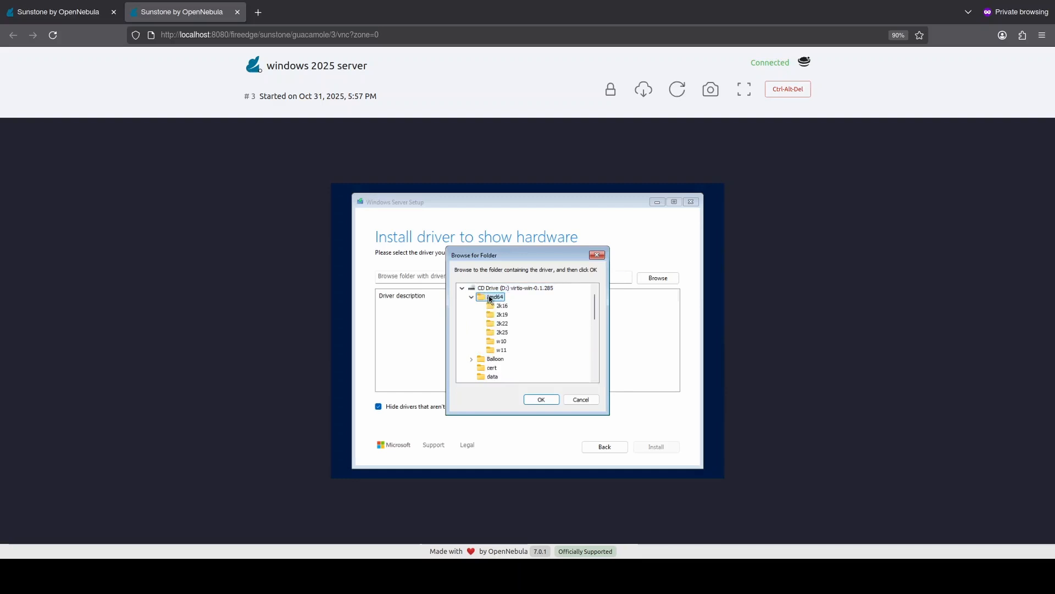
left_click(502, 332)
left_click(541, 400)
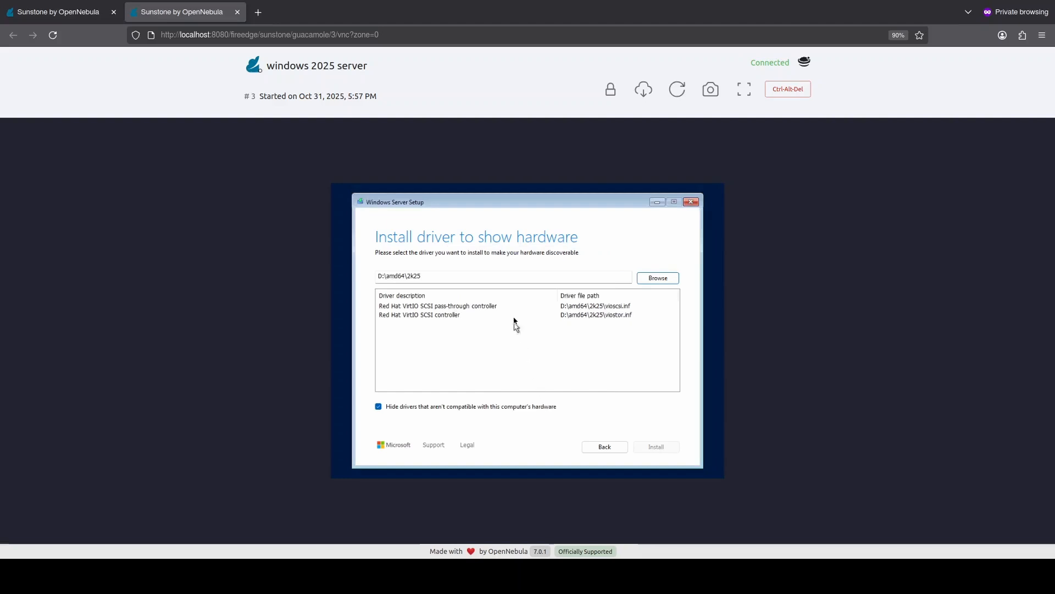
left_click(488, 315)
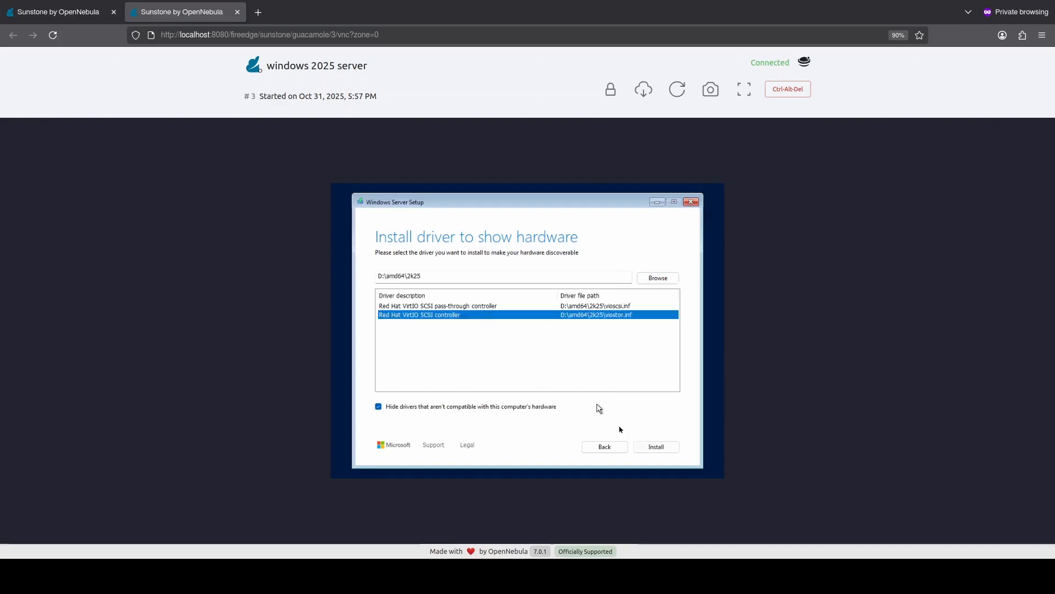
left_click(656, 448)
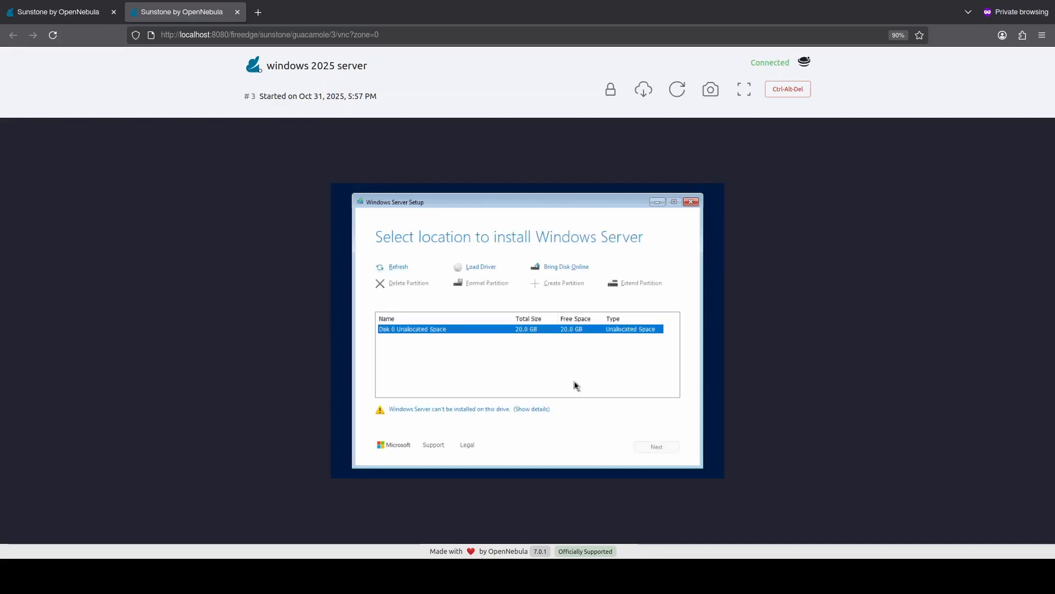
Step: Bring Disk 0 online, select its unallocated space as the install location, and start the Windows Server installation
left_click(562, 268)
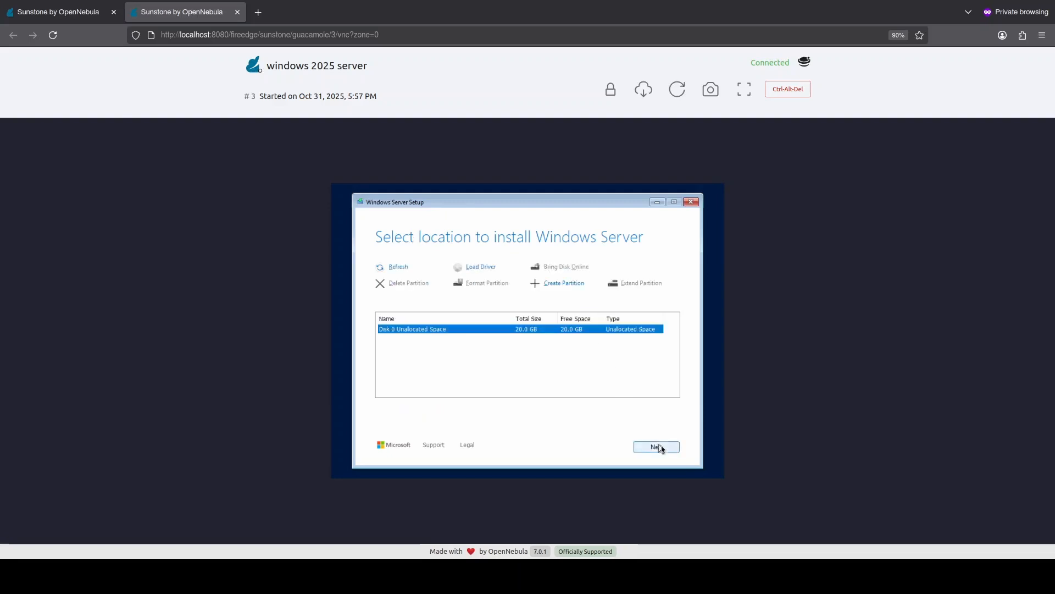
left_click(666, 450)
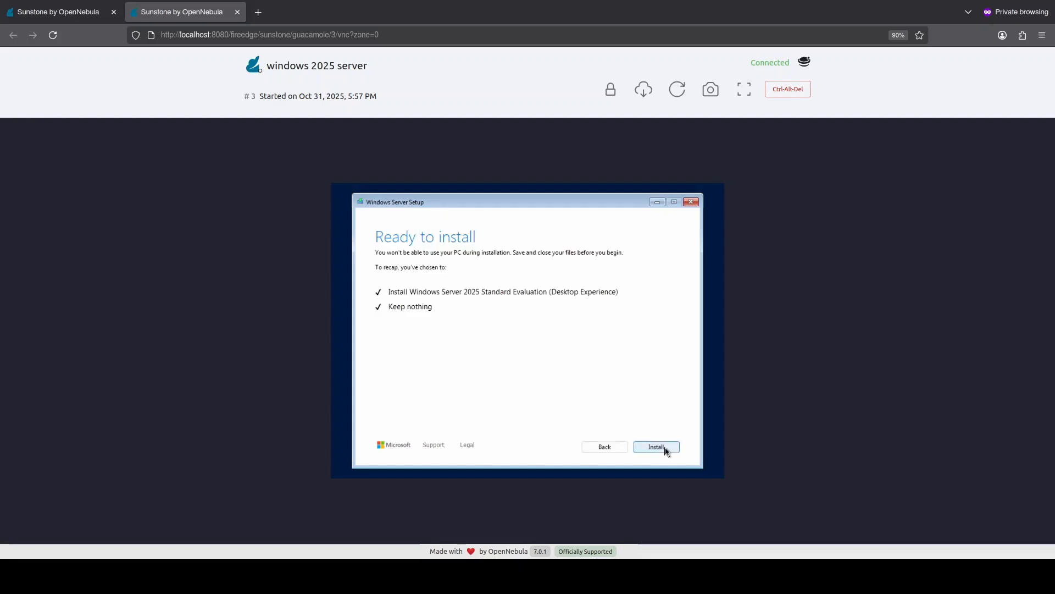
left_click(657, 447)
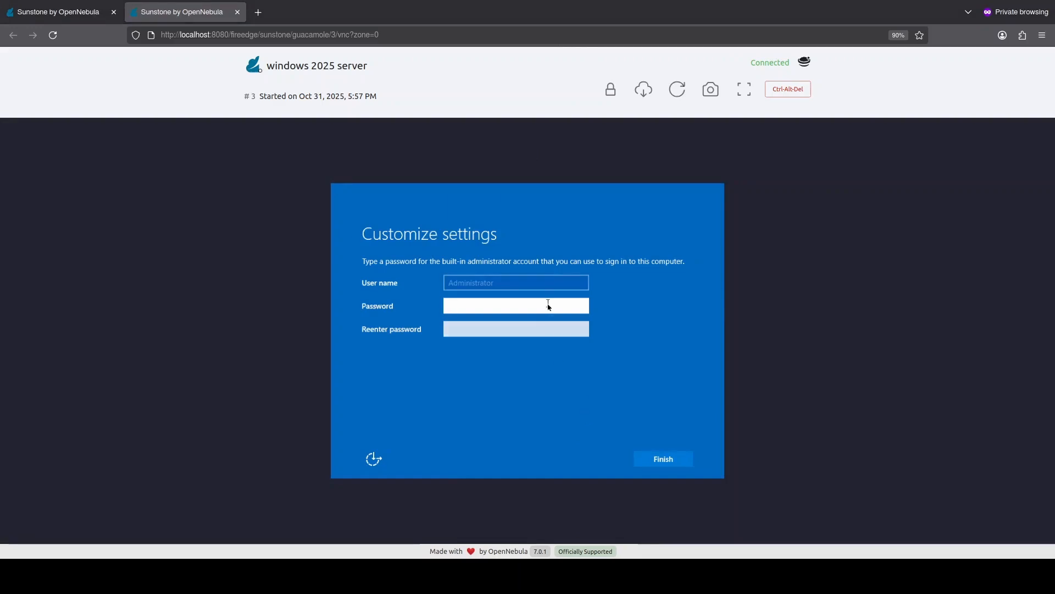
Step: Enter and re-enter the password for the built-in Administrator account and finish customizing the settings
type("********")
key("Tab")
type("***")
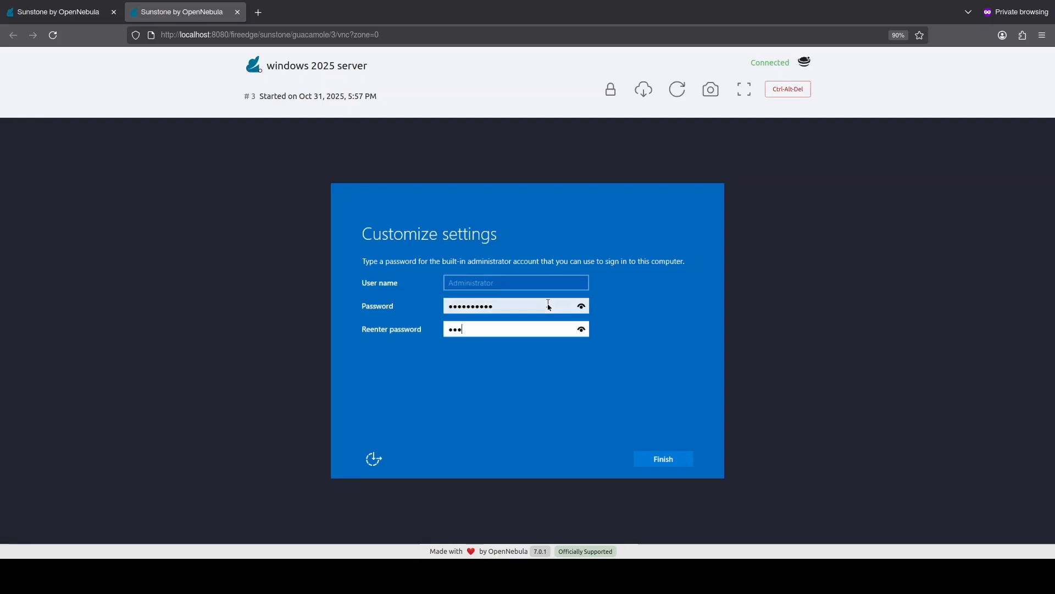
type("*******")
left_click(671, 460)
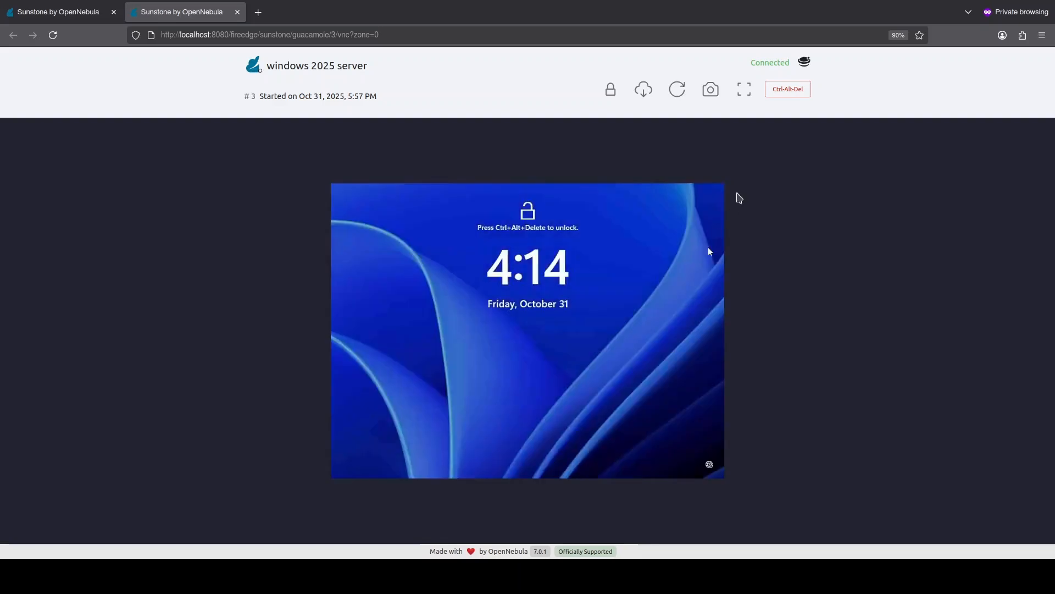
Step: Unlock the Windows session and sign in to the Administrator account with its password
left_click(788, 93)
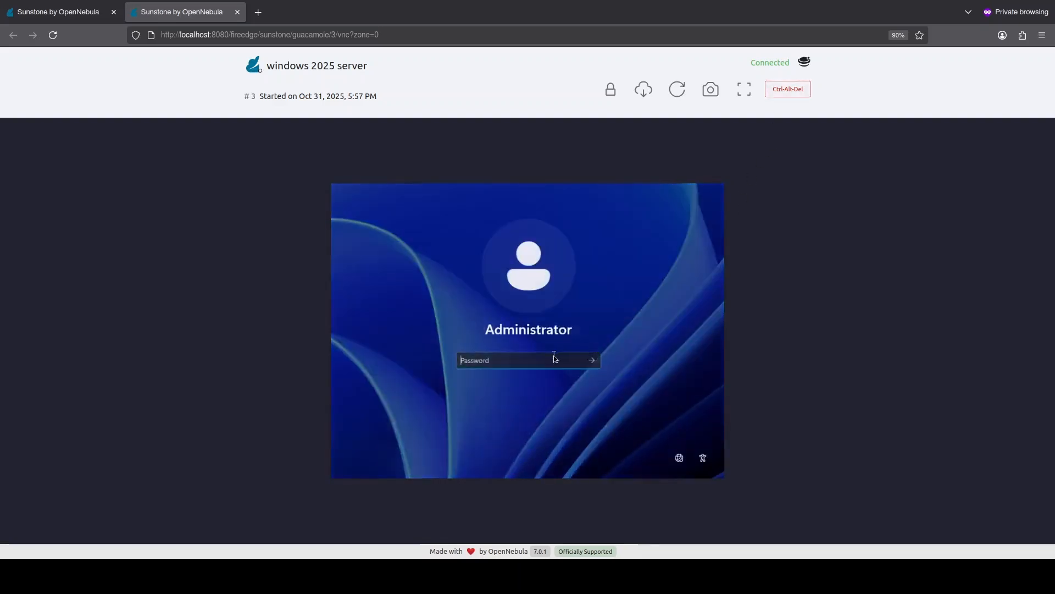
type("********")
key("Return")
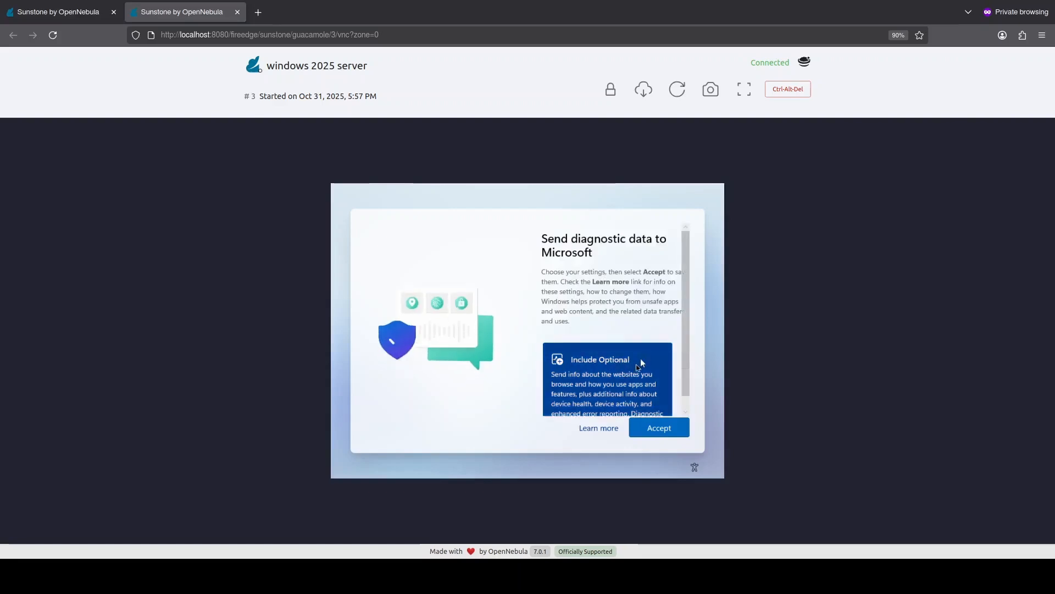
Step: Choose the Required only option for sending diagnostic data to Microsoft and accept it
scroll(636, 367, "down", 3)
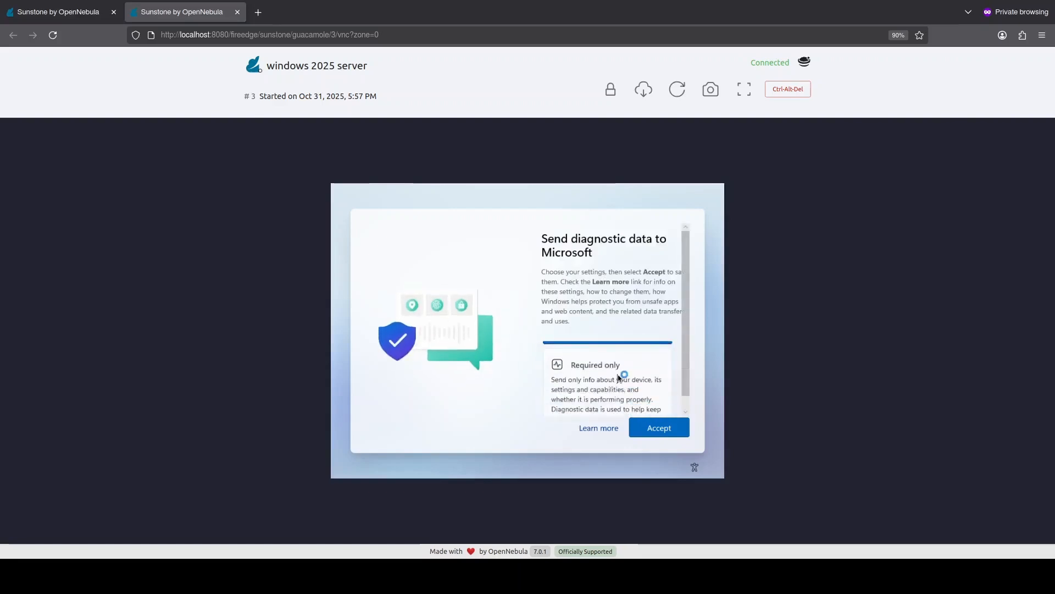
left_click(618, 374)
left_click(662, 431)
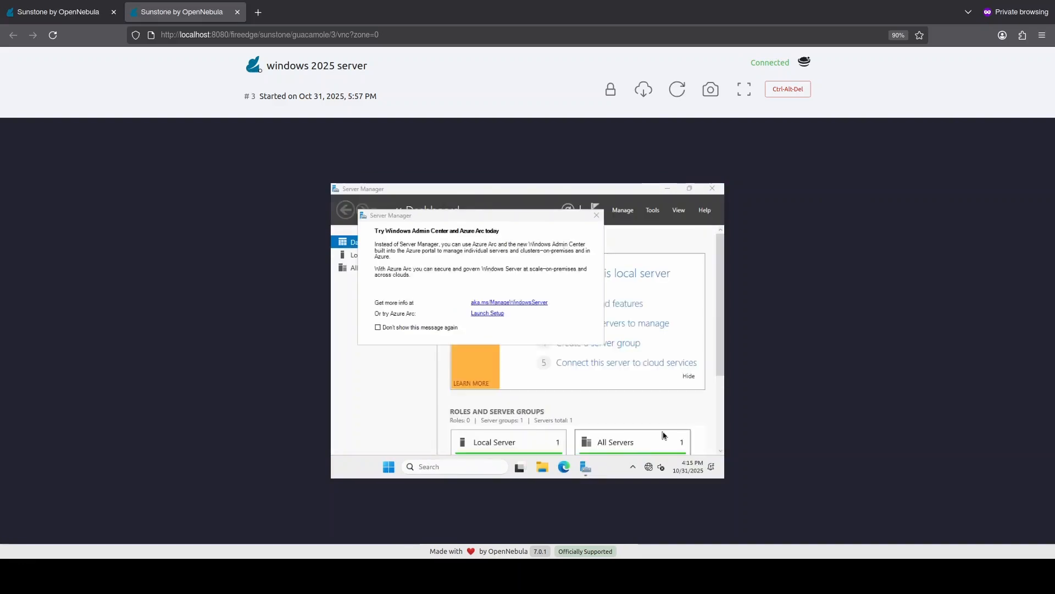
Step: Browse to CD Drive (D:) virtio-win-0.1.285 and launch the virtio-win-gt-x64 installer
left_click(543, 471)
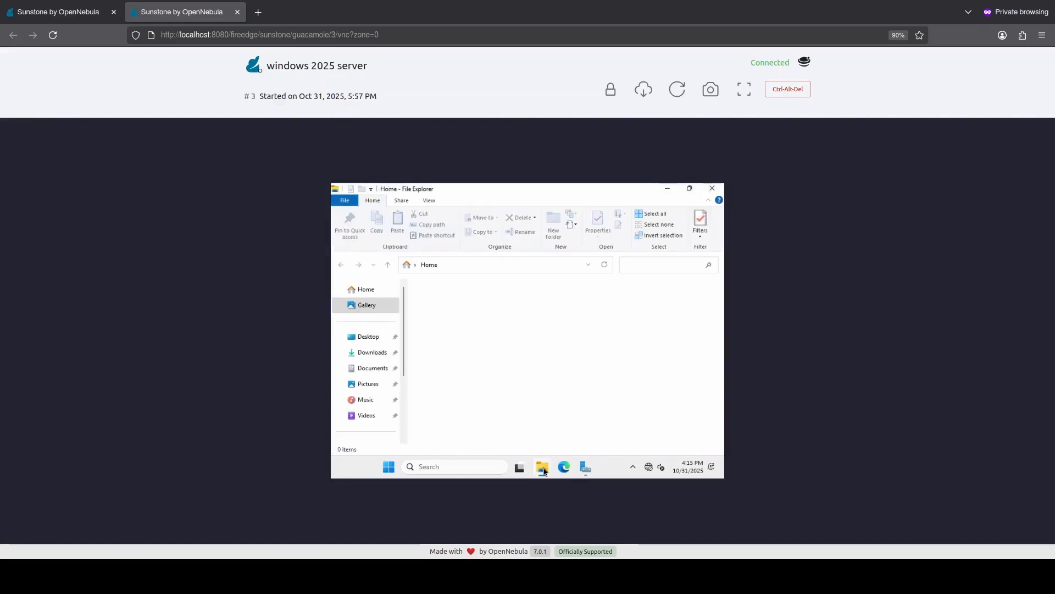
scroll(377, 384, "down", 3)
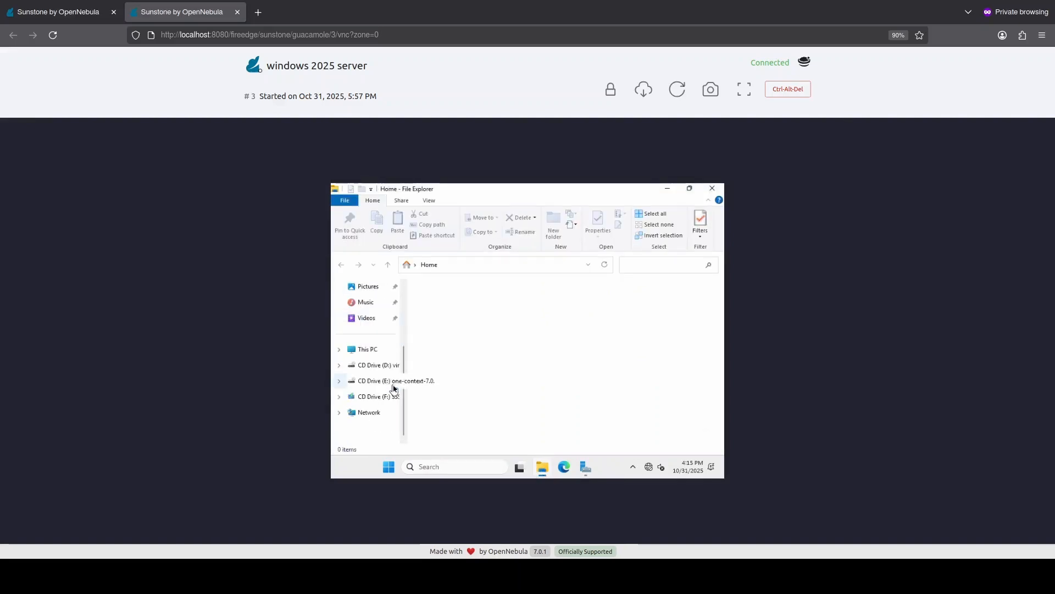
left_click(388, 370)
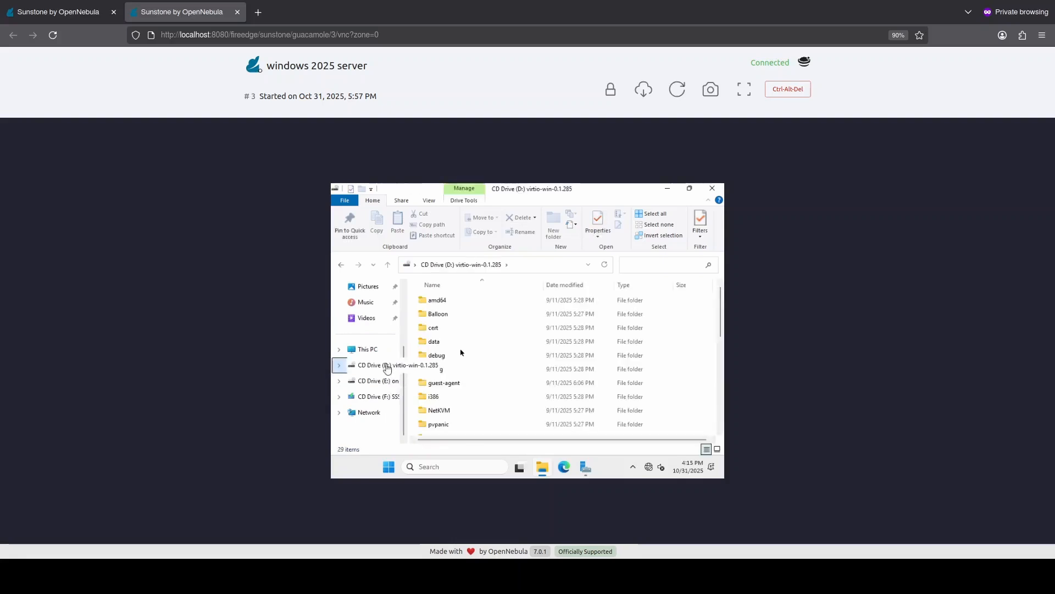
scroll(461, 352, "down", 5)
scroll(460, 352, "down", 3)
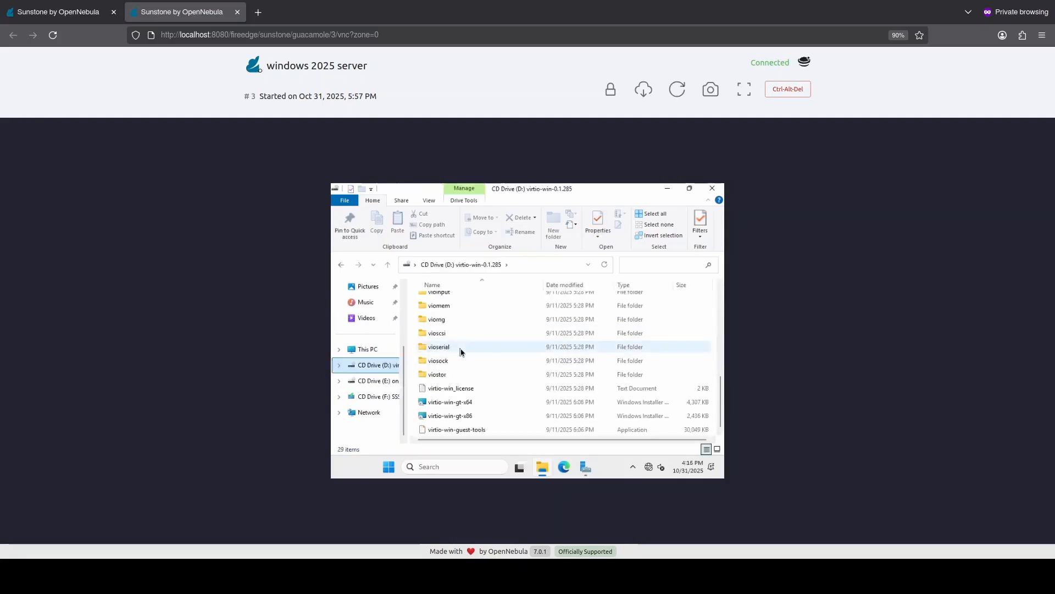
double_click(457, 406)
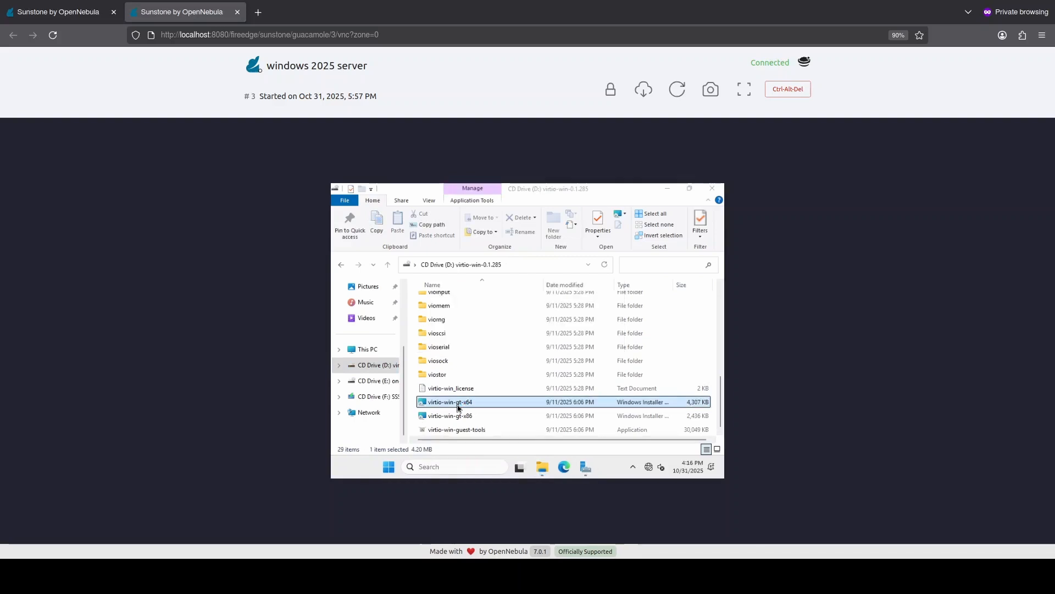
Step: Accept the Virtio-win license agreement and complete the driver installation
left_click(576, 404)
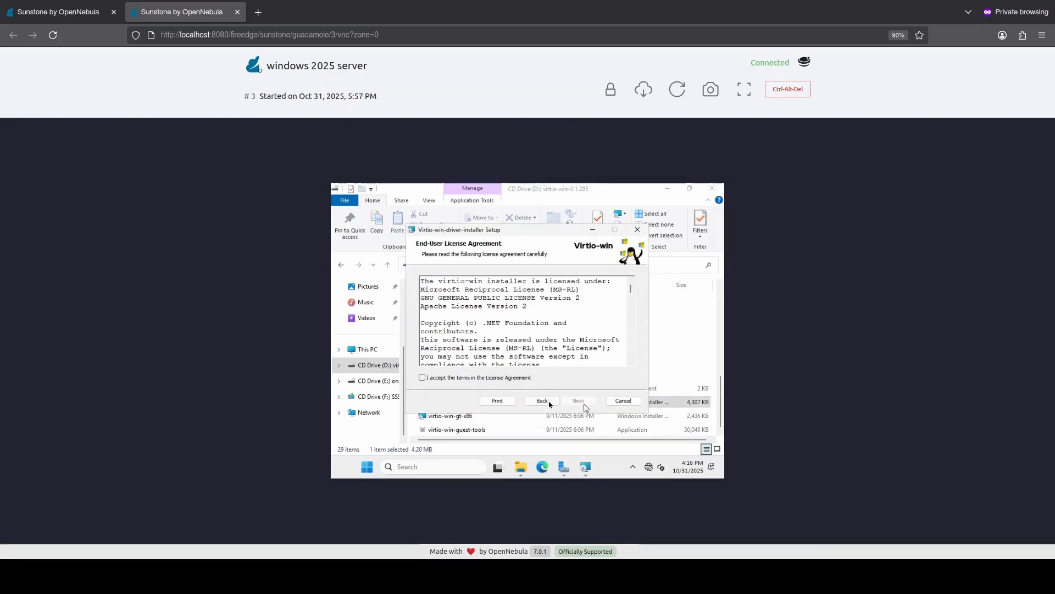
left_click(497, 379)
left_click(583, 405)
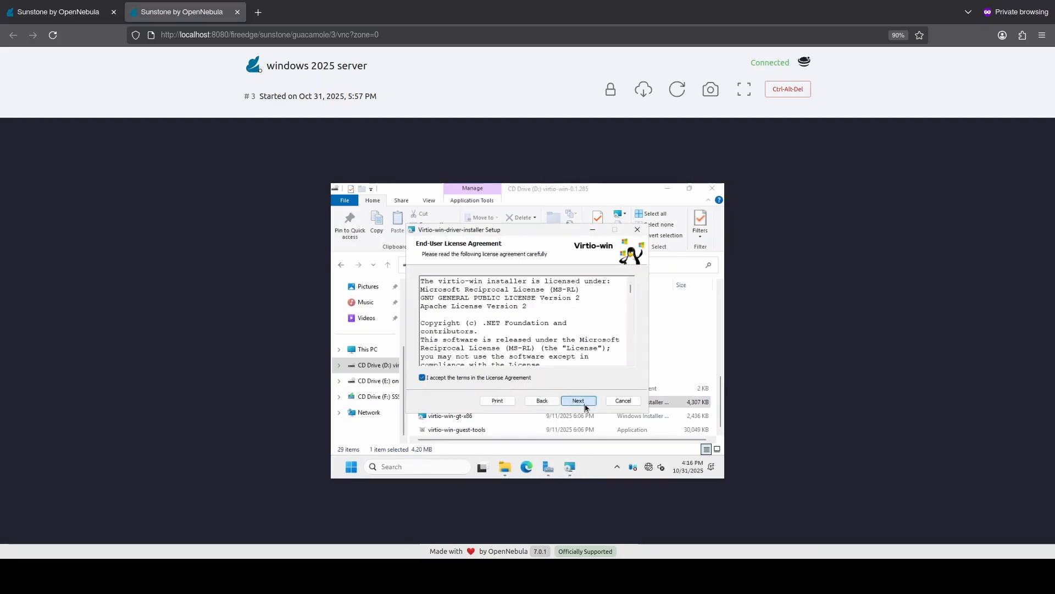
left_click(586, 405)
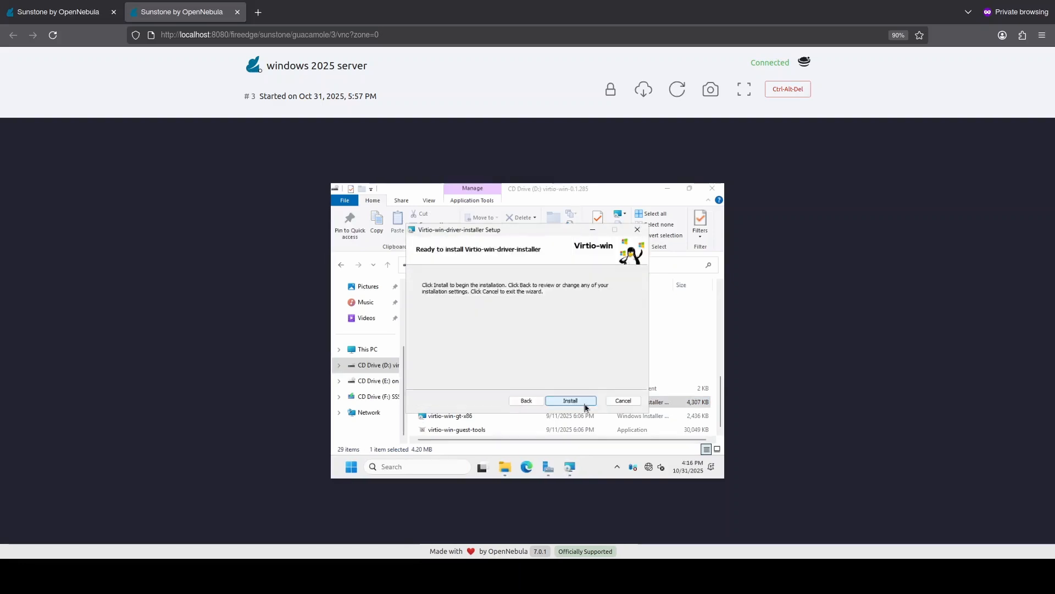
left_click(586, 404)
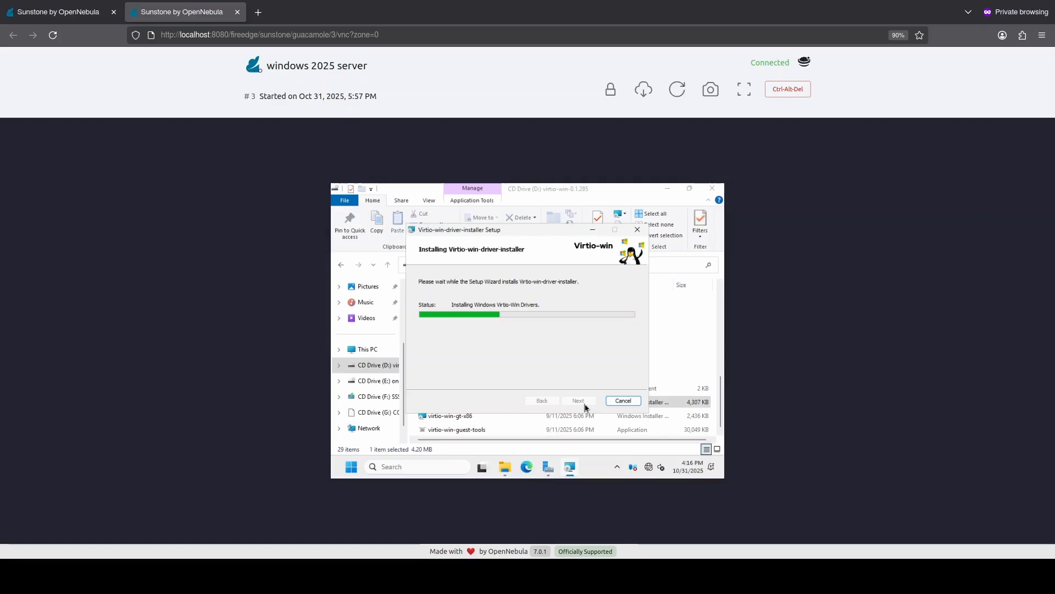
left_click(585, 401)
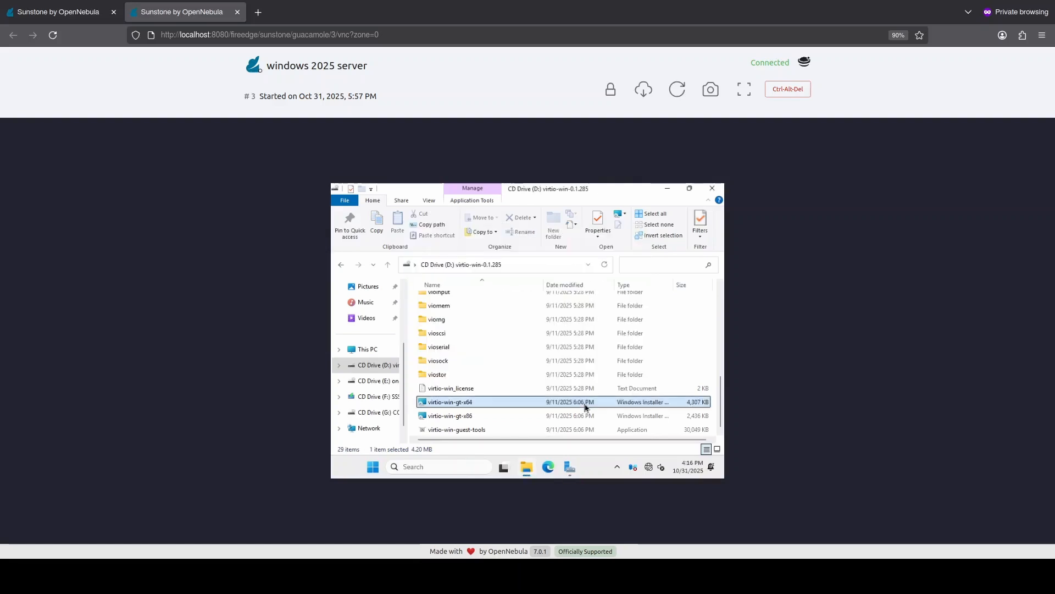
Step: Run the one-context-7.0.0-0 Windows Installer package from the one-context CD drive (E:)
left_click(379, 381)
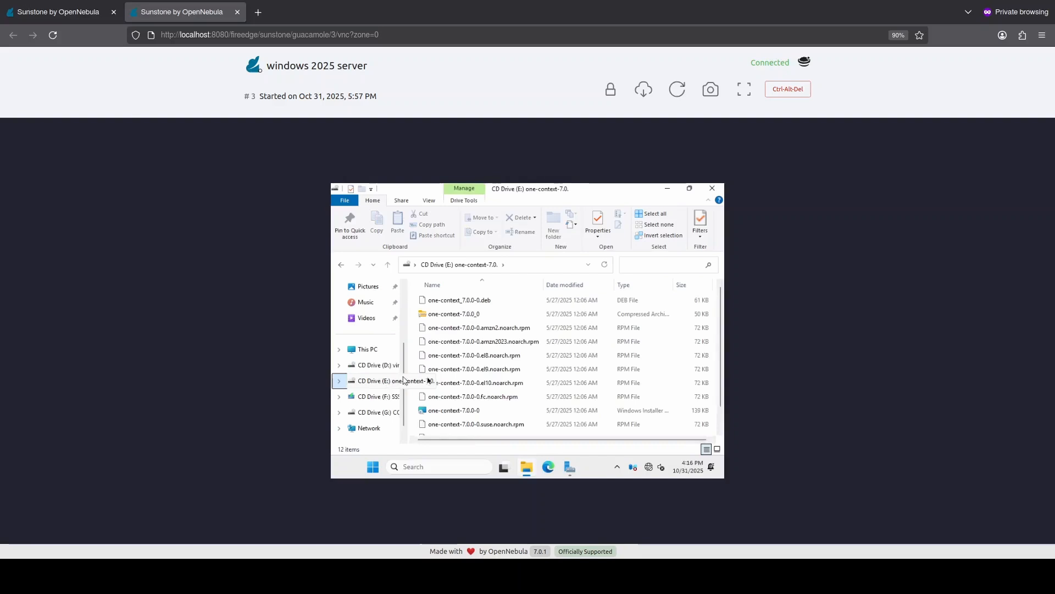
double_click(464, 411)
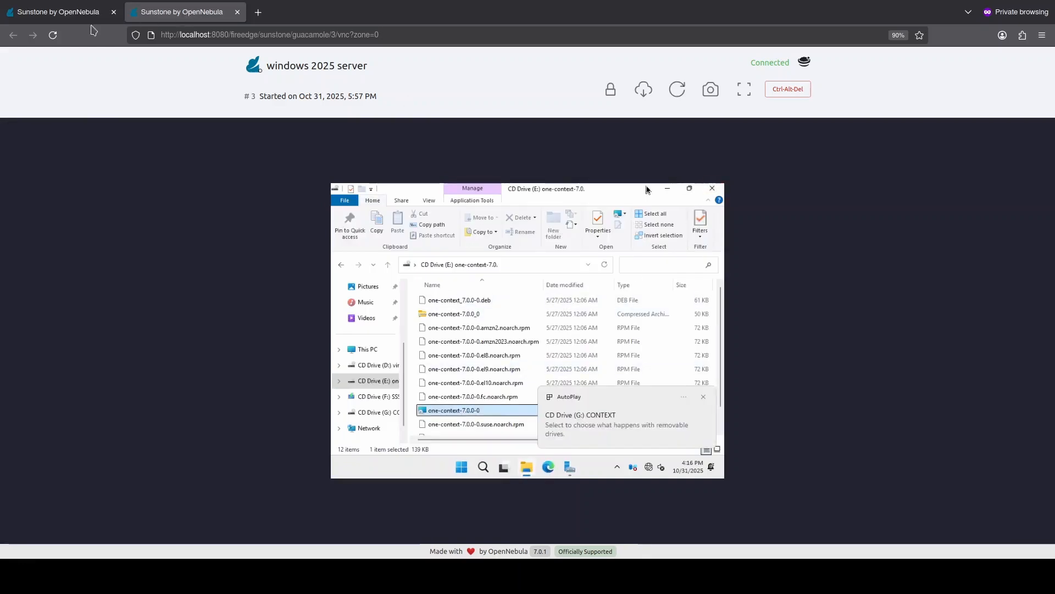
Step: Return to the VM list in Sunstone and power off the windows 2025 server VM
left_click(80, 19)
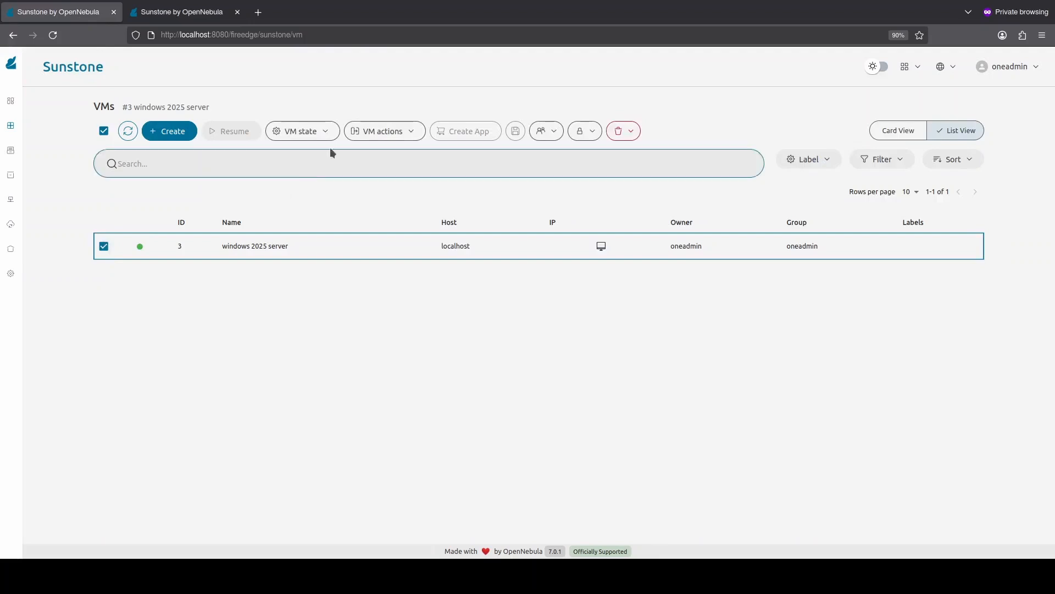
left_click(325, 132)
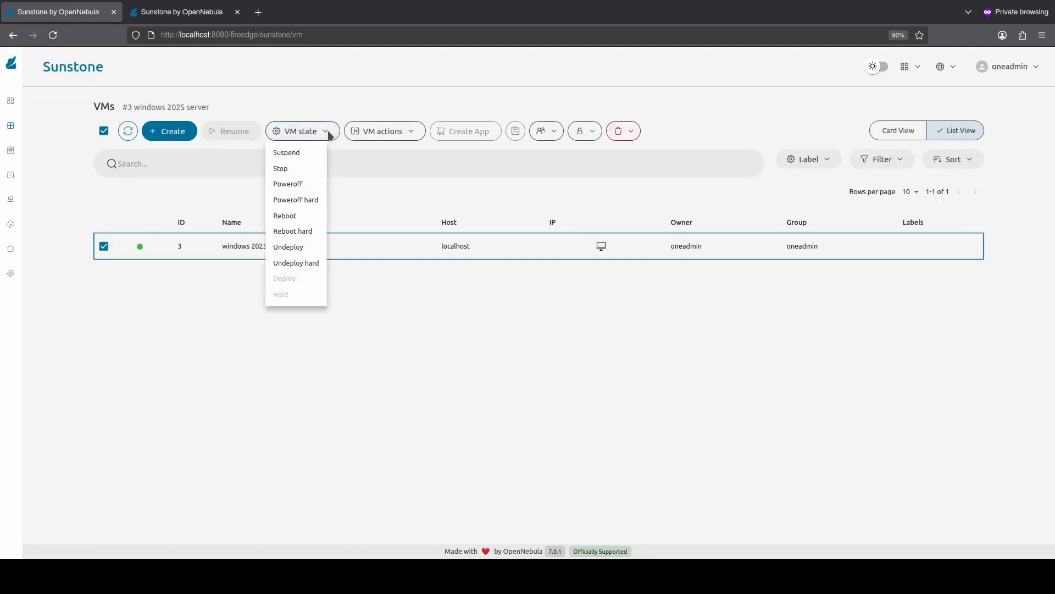
left_click(304, 183)
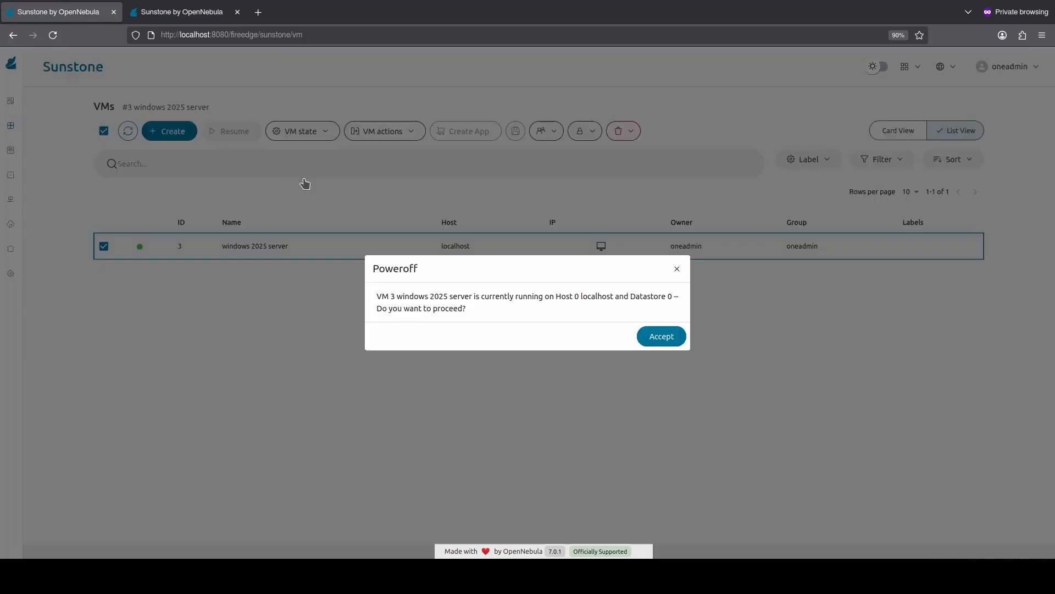
left_click(652, 336)
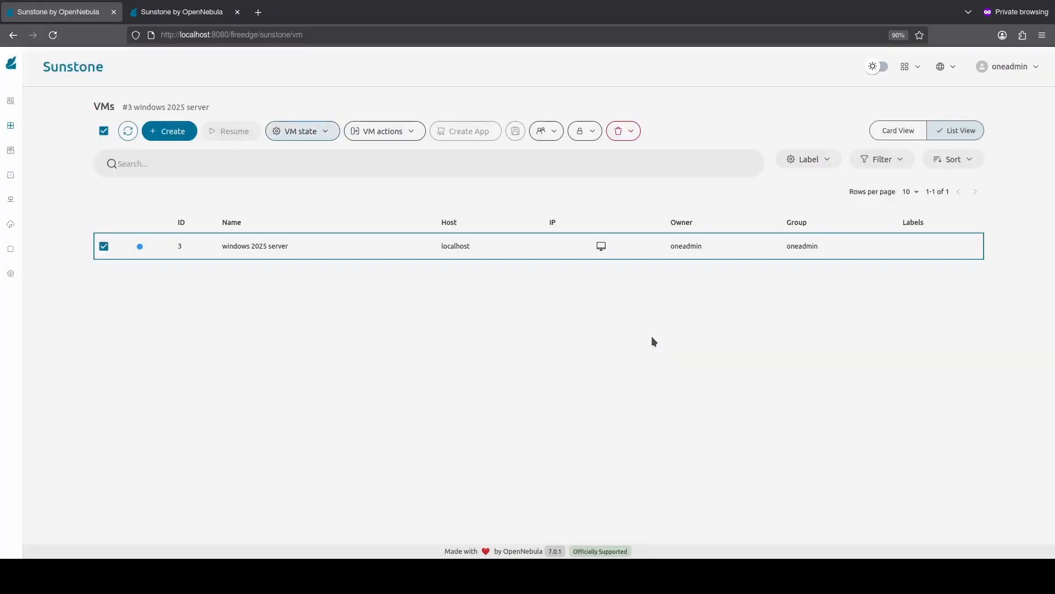
Step: Open the details of the windows 2025 server VM and refresh its state
left_click(296, 252)
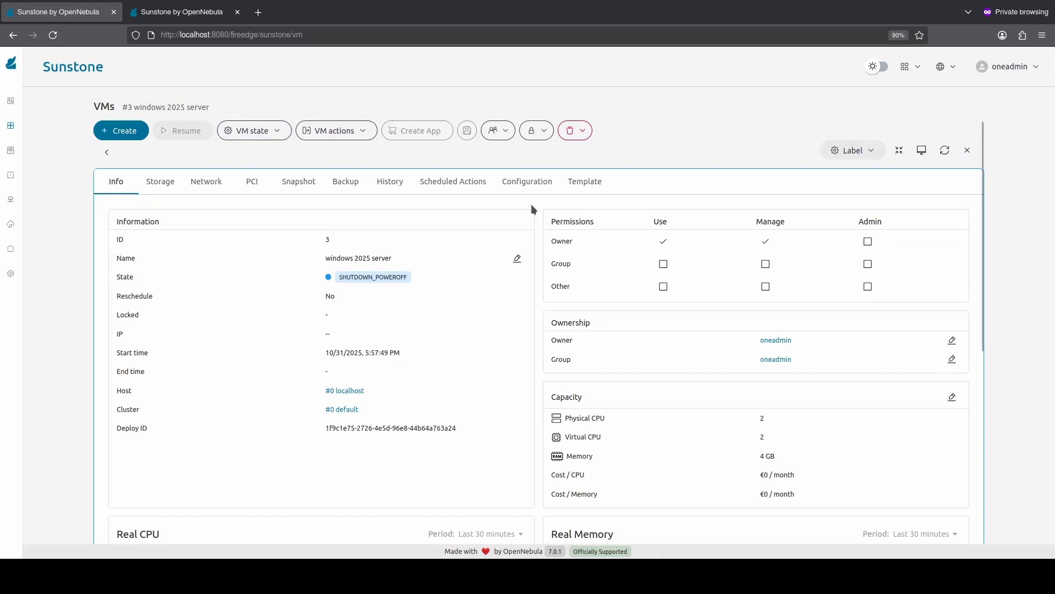
left_click(945, 149)
left_click(945, 150)
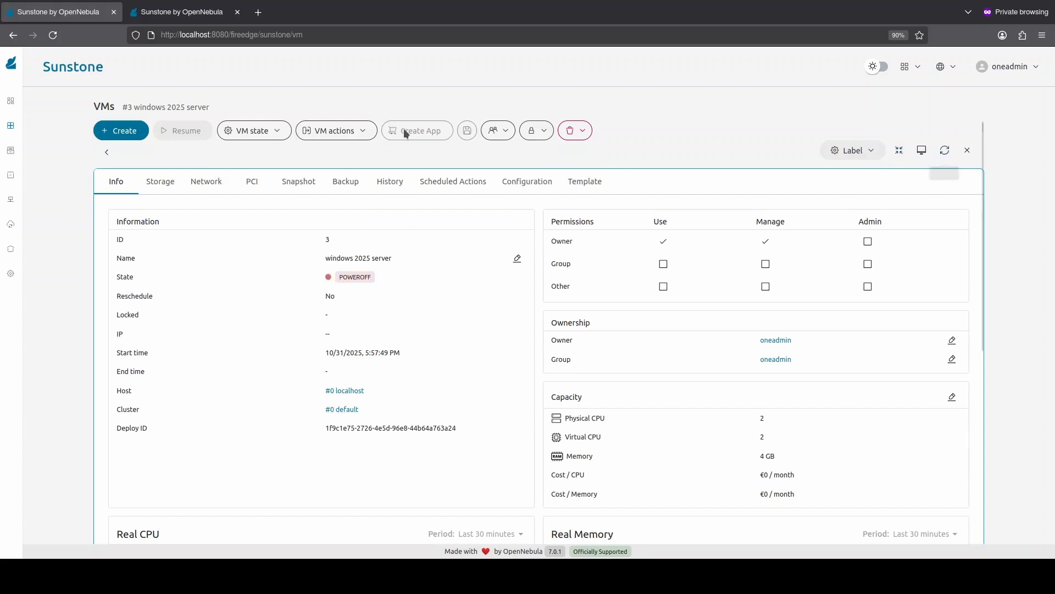
Step: Save the VM's disk #0 (vda) as a new image named "windows 2025 server golden image"
left_click(164, 186)
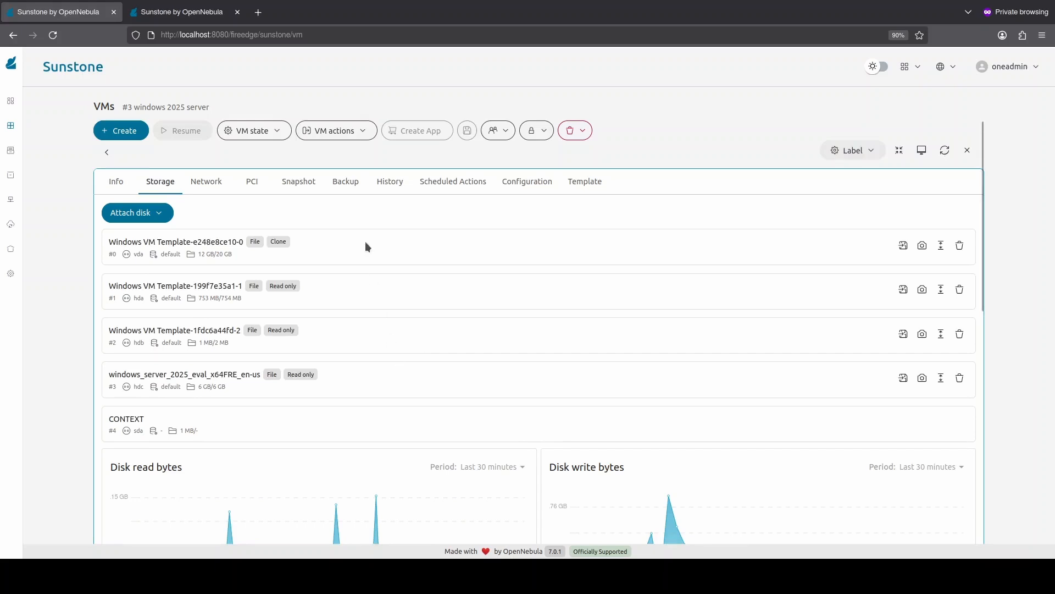
left_click(903, 245)
left_click(397, 154)
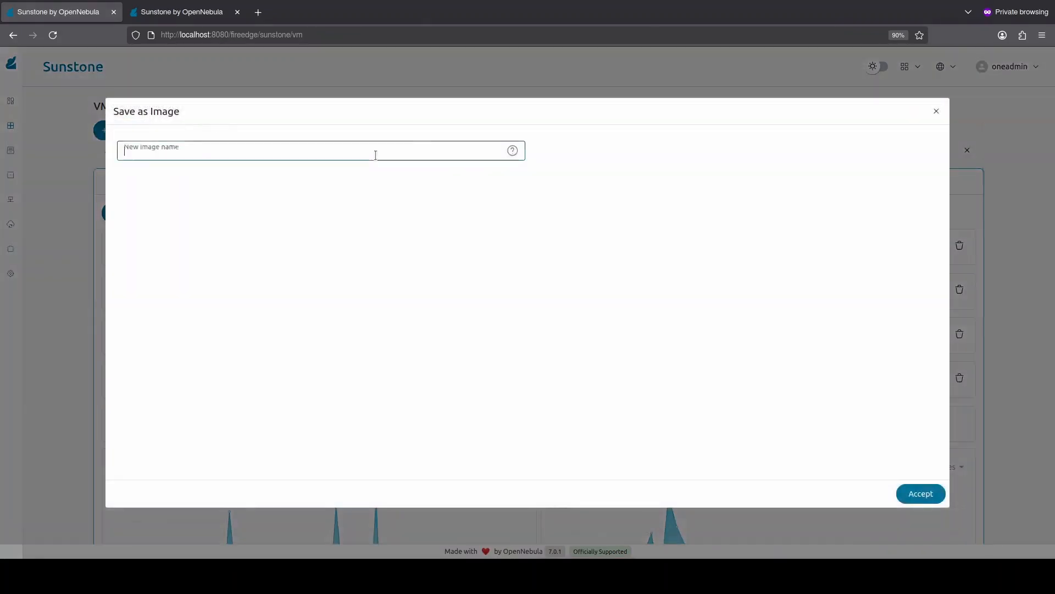
type("windows 202")
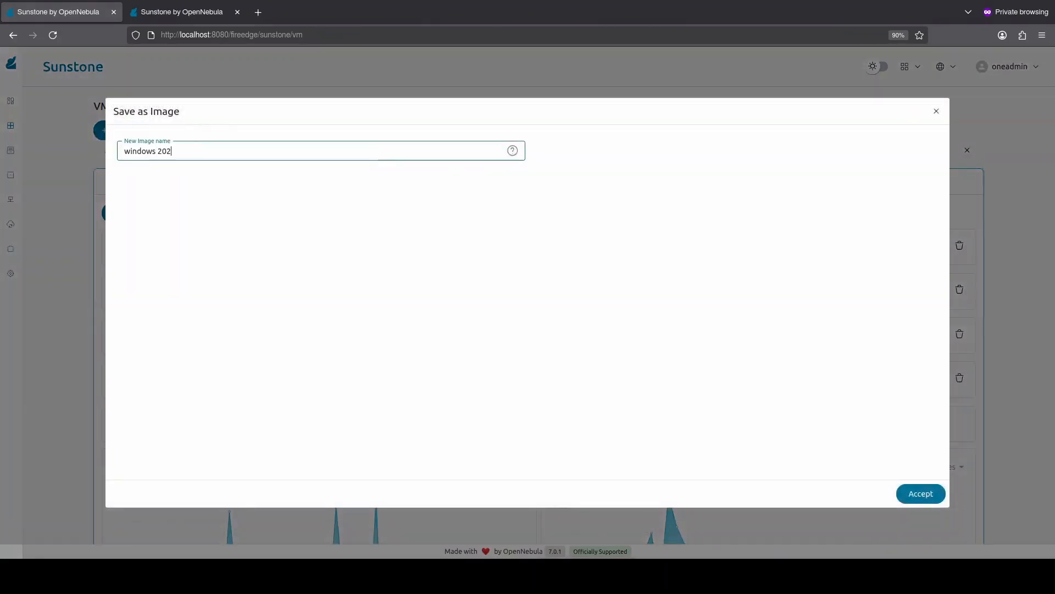
type("5 server golden image")
left_click(913, 492)
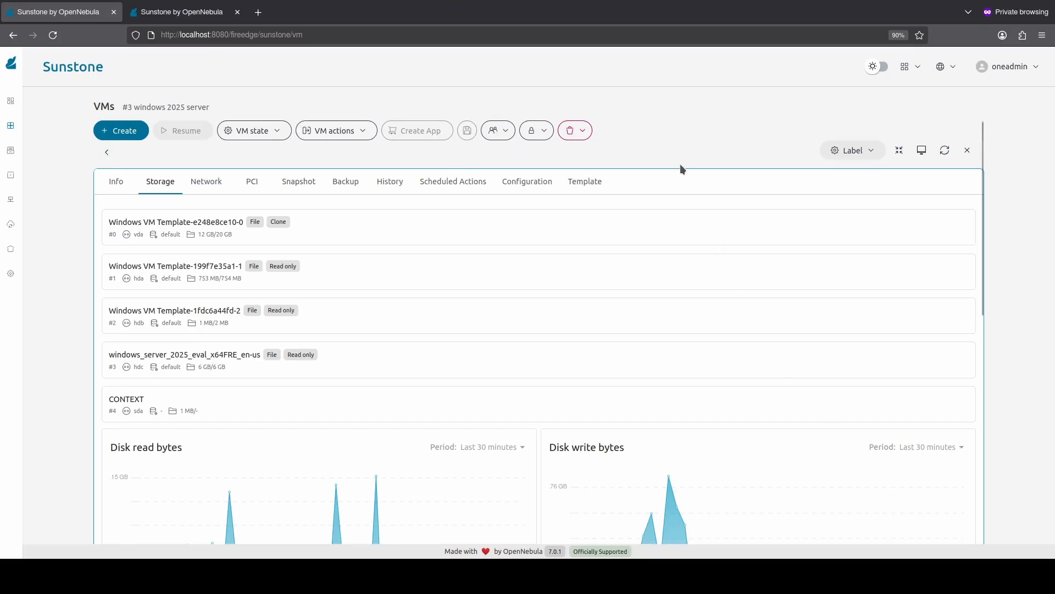
Step: Refresh the VM details, return to the VM list and terminate the windows 2025 server VM
left_click(946, 148)
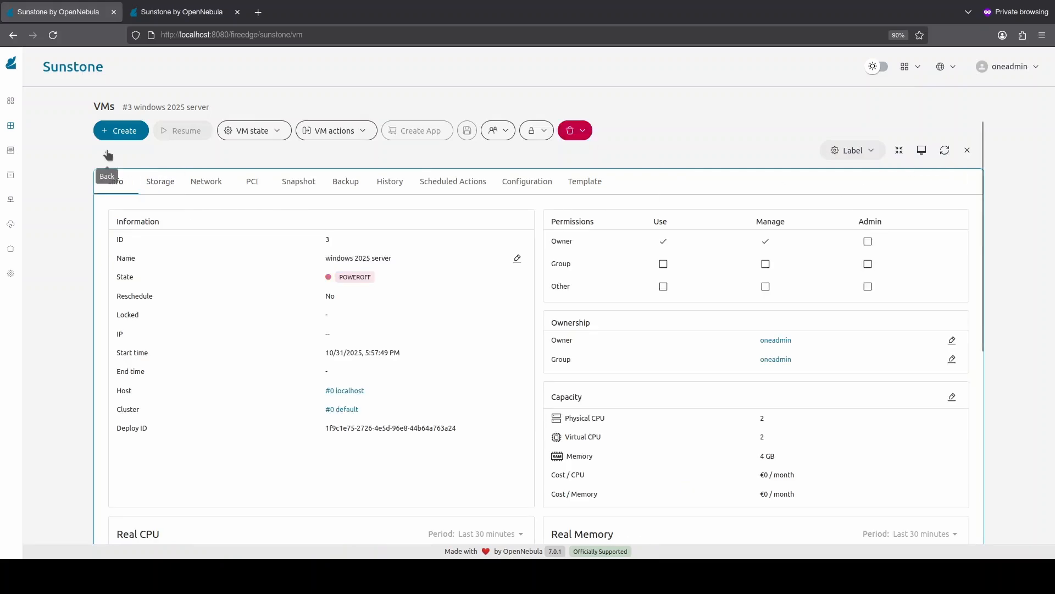
left_click(108, 156)
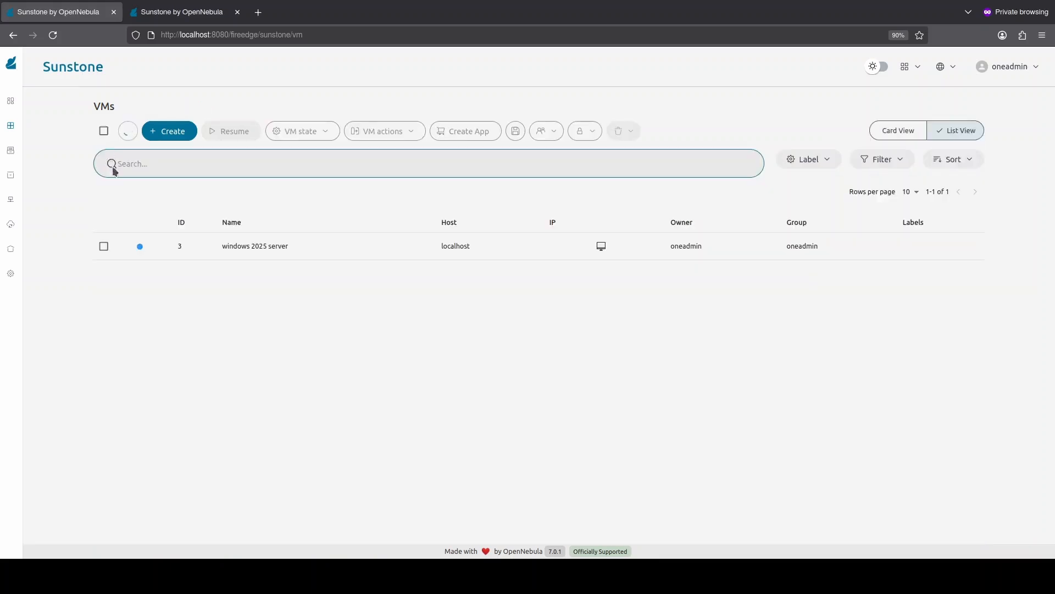
left_click(104, 246)
left_click(635, 132)
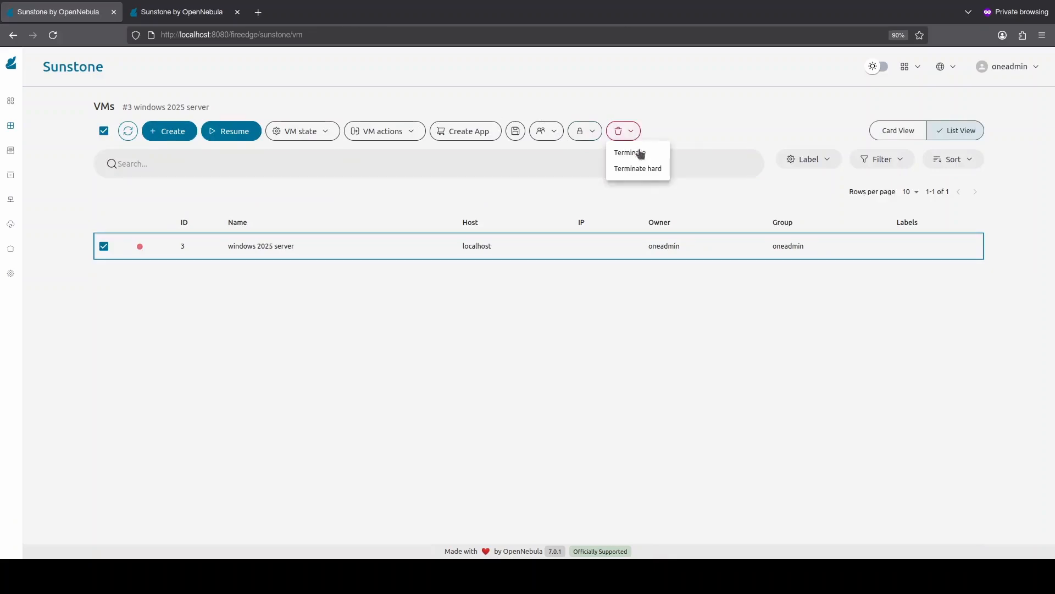
left_click(638, 158)
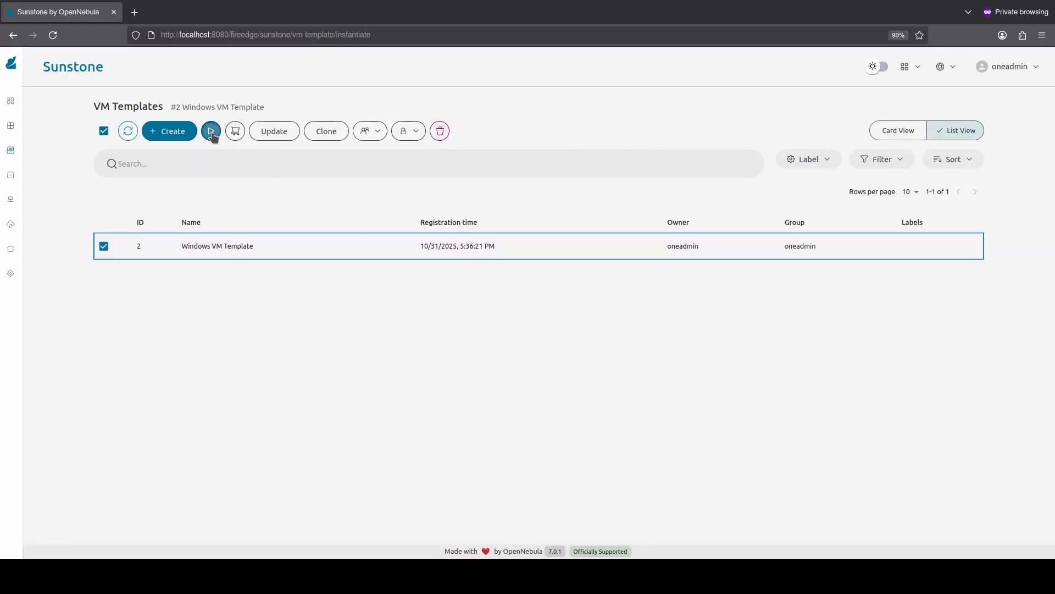
Step: Start instantiating the Windows VM Template with the VM name "windows 2025 server %idx" and 2 instances
left_click(209, 131)
left_click(208, 264)
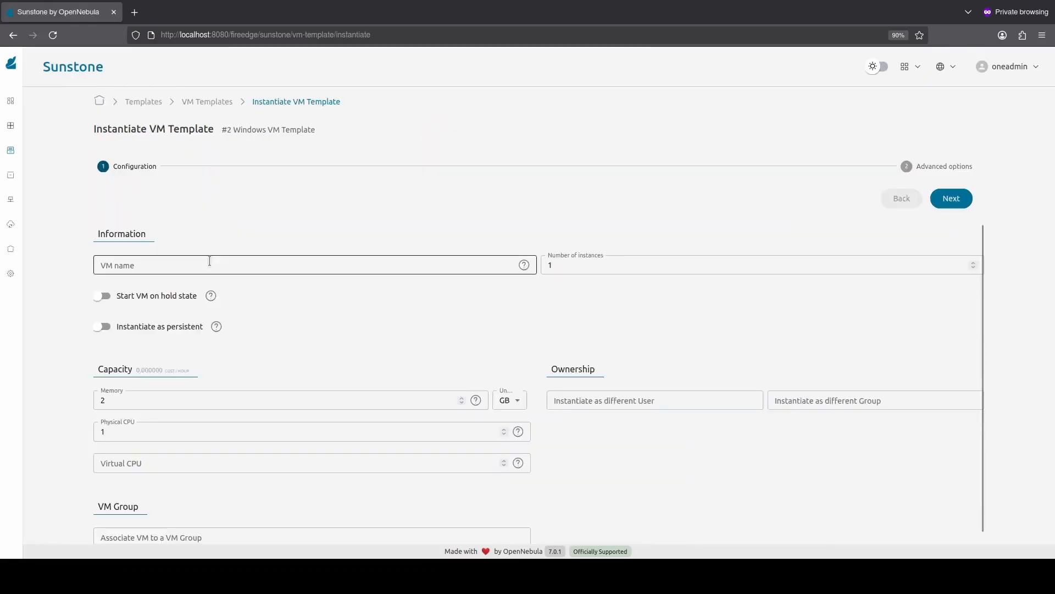
type("windows")
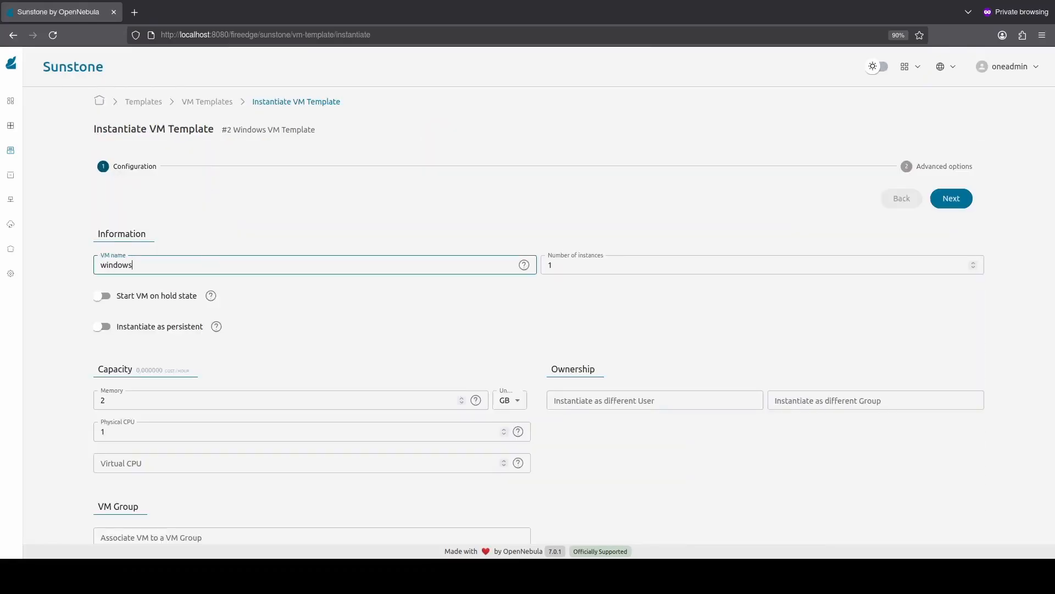
type(" 2025 server %idx")
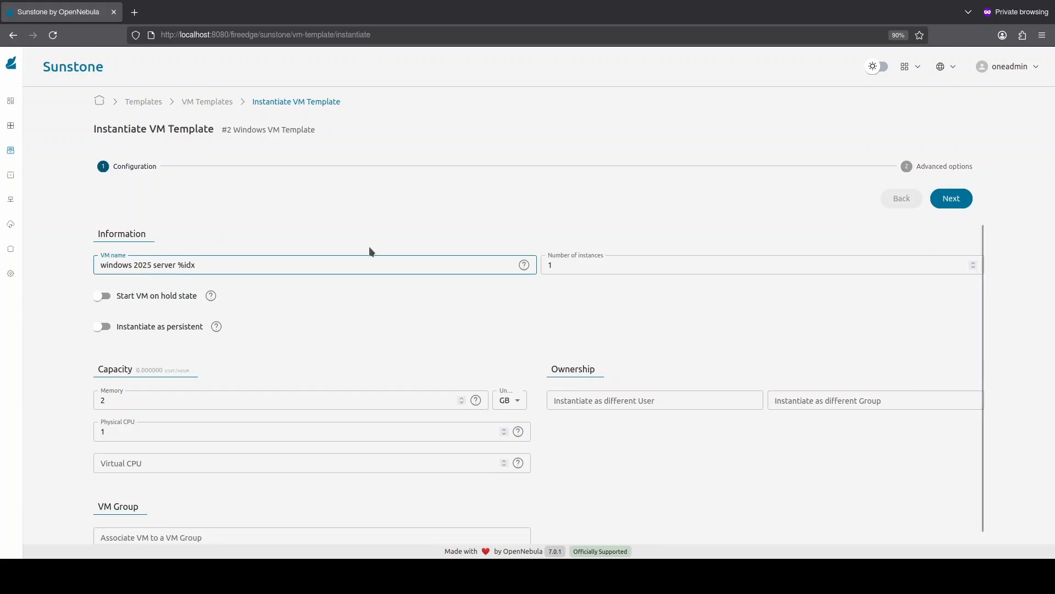
double_click(563, 268)
type("2")
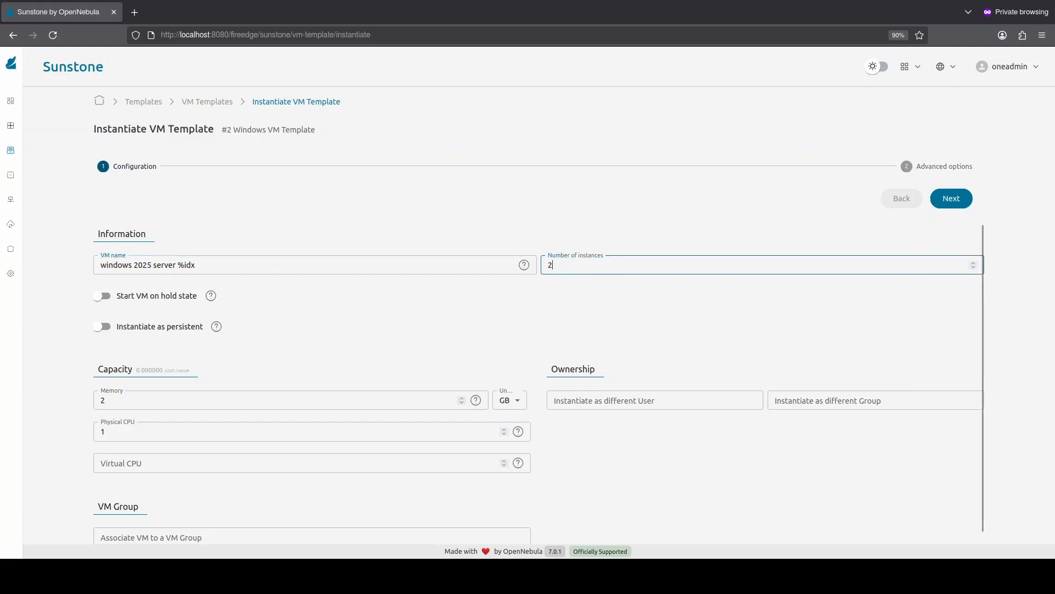
Step: Set the capacity to 4 GB of memory and 1 virtual CPU, and proceed to the advanced options
double_click(351, 391)
type("4")
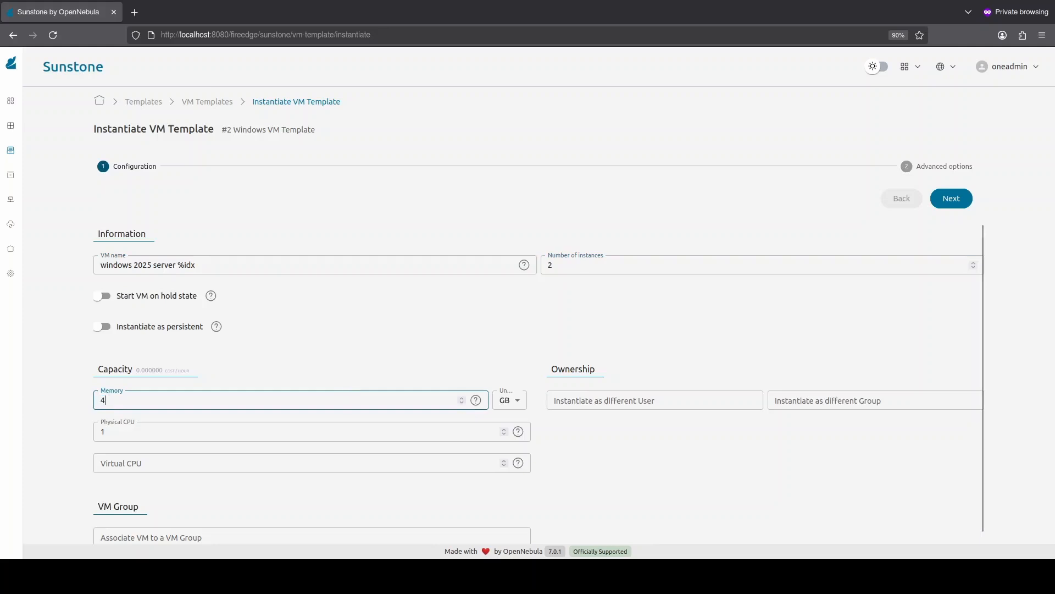
left_click(333, 456)
type("1")
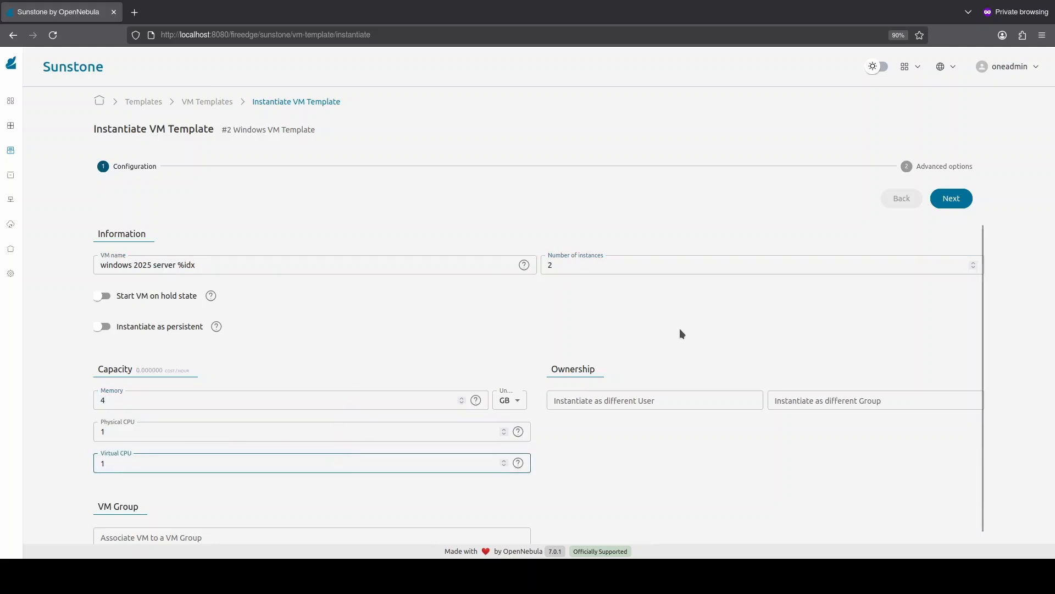
left_click(949, 200)
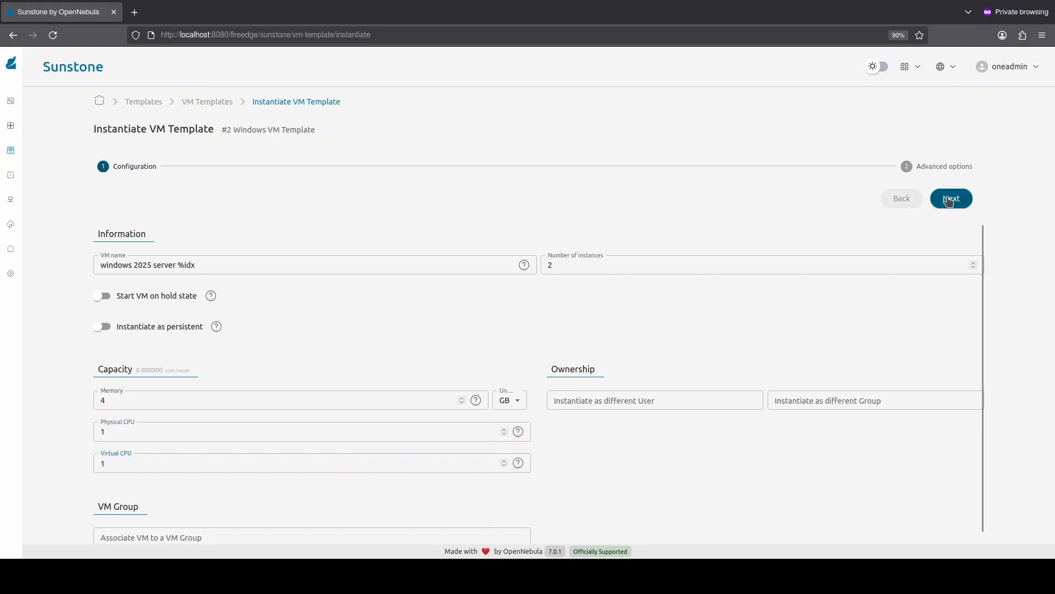
Step: Detach all three disks inherited from the Windows VM Template
left_click(354, 307)
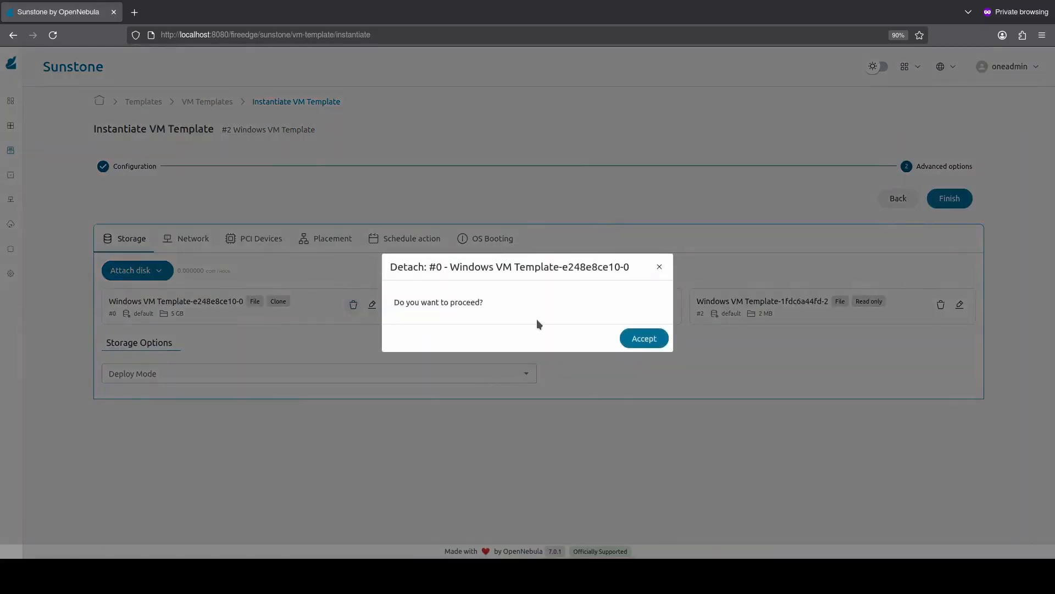
left_click(628, 340)
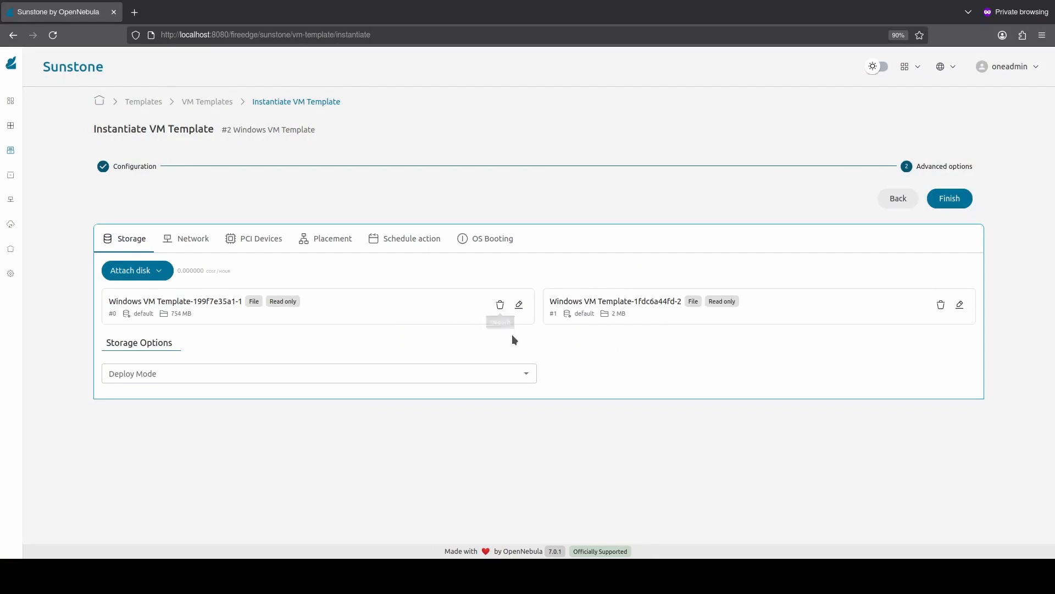
left_click(500, 306)
left_click(642, 338)
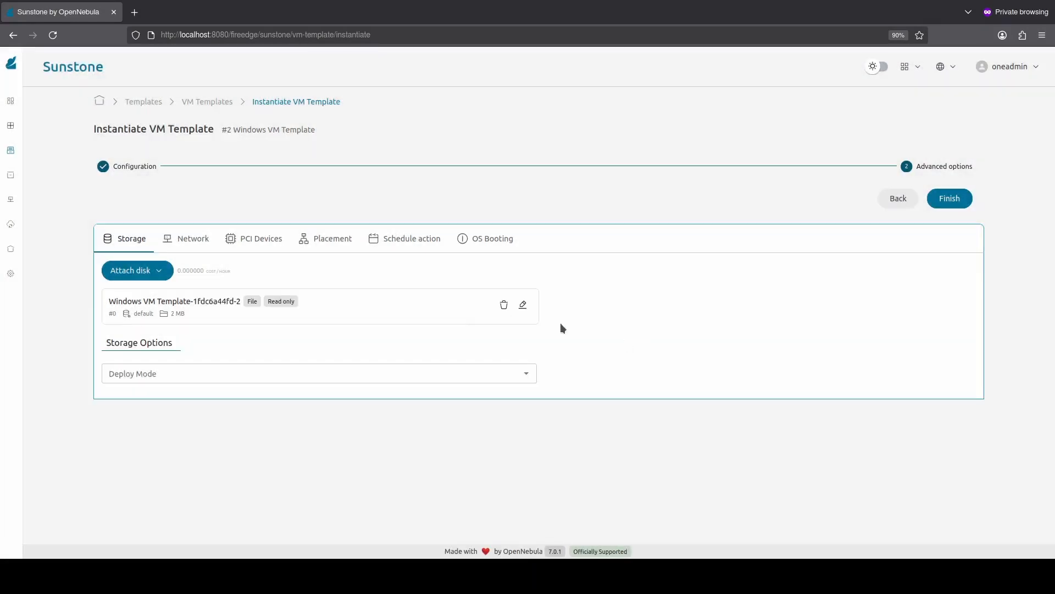
left_click(502, 304)
left_click(642, 338)
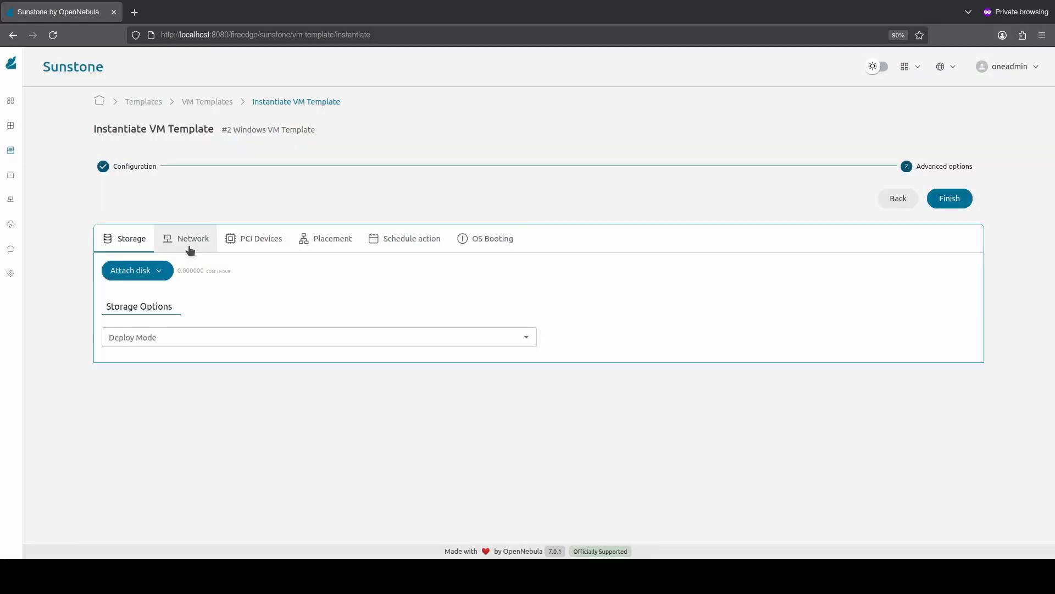
Step: Attach the "windows 2025 server golden image" as an image disk using the Virtio bus
left_click(157, 271)
left_click(126, 295)
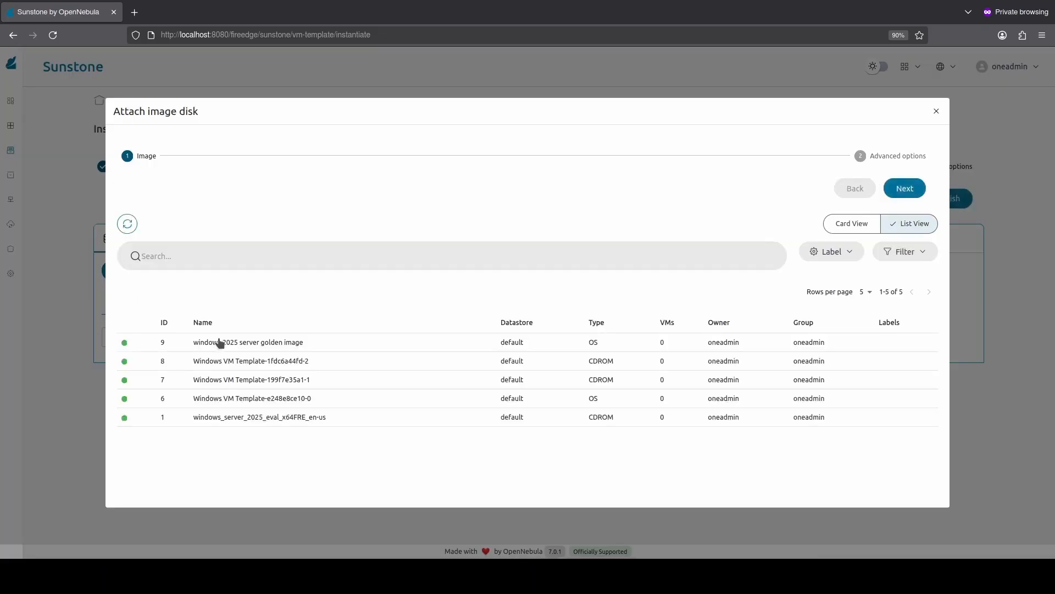
left_click(220, 342)
left_click(905, 189)
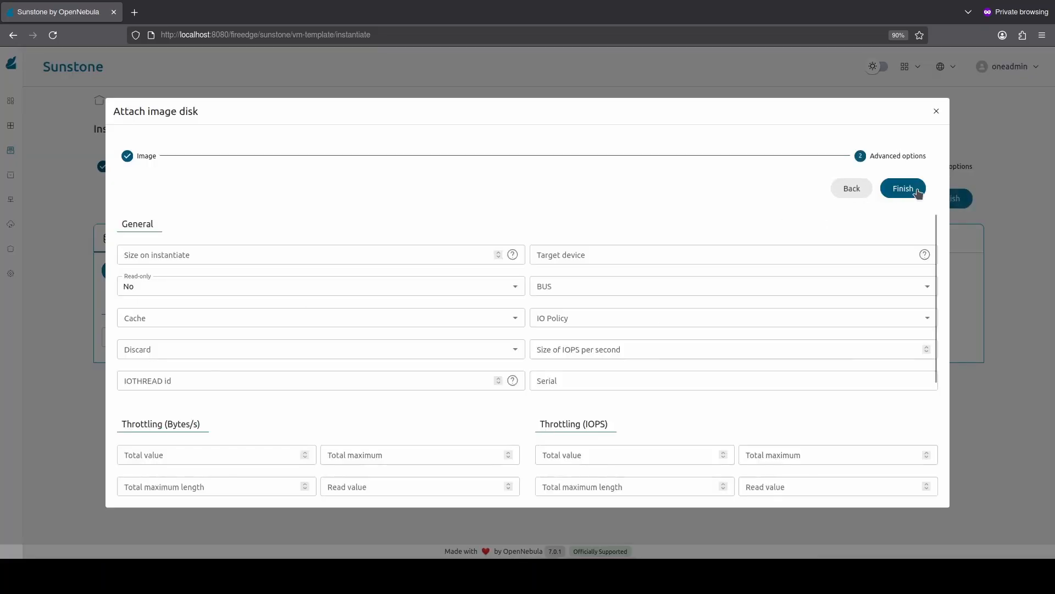
left_click(891, 287)
left_click(809, 315)
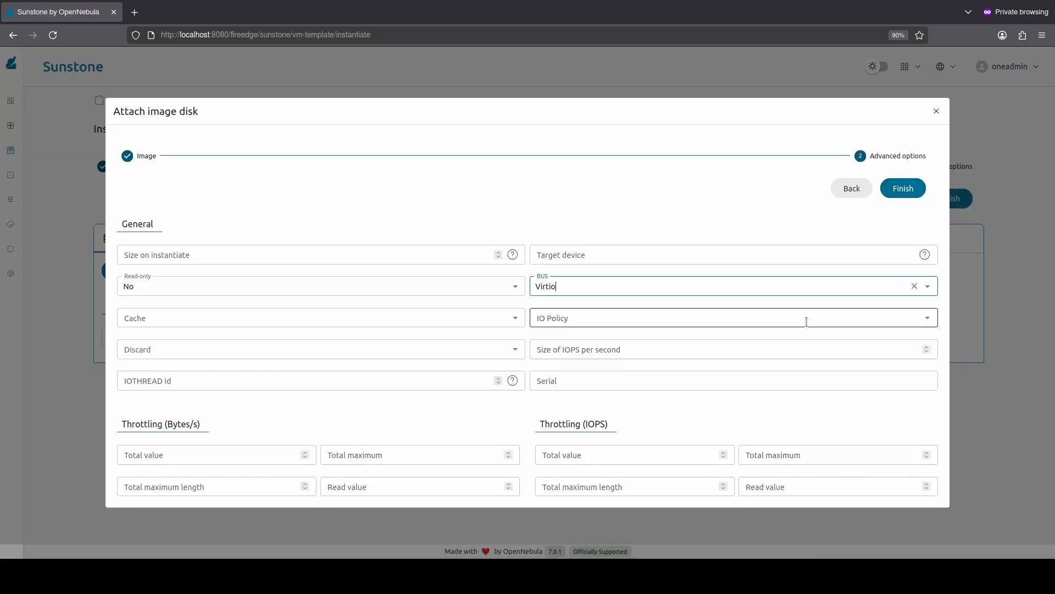
left_click(903, 188)
Step: Attach a NIC on the vnet network with default options and finish instantiating the VMs
left_click(206, 240)
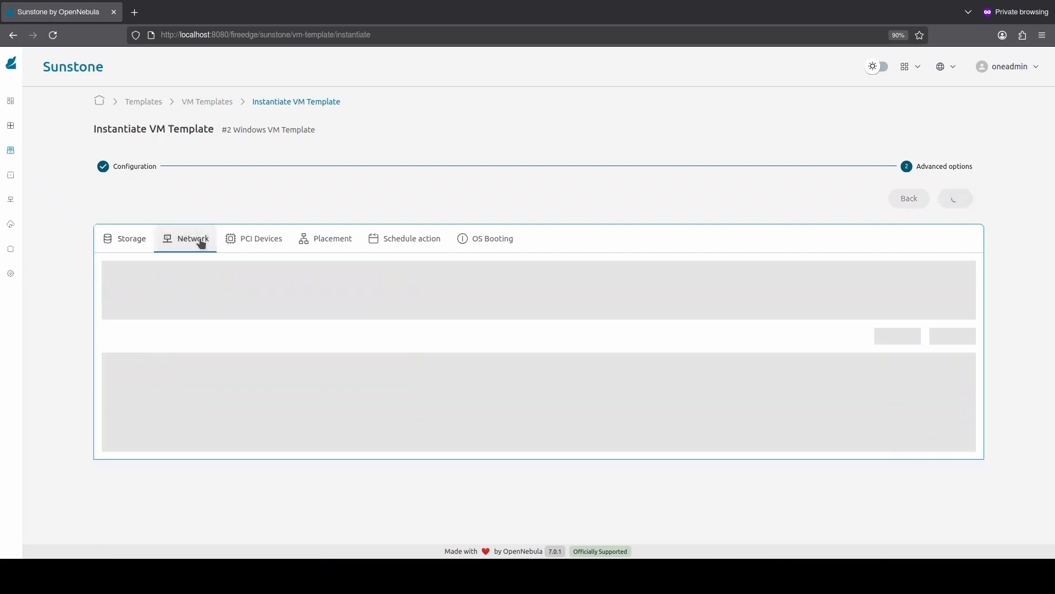
left_click(140, 272)
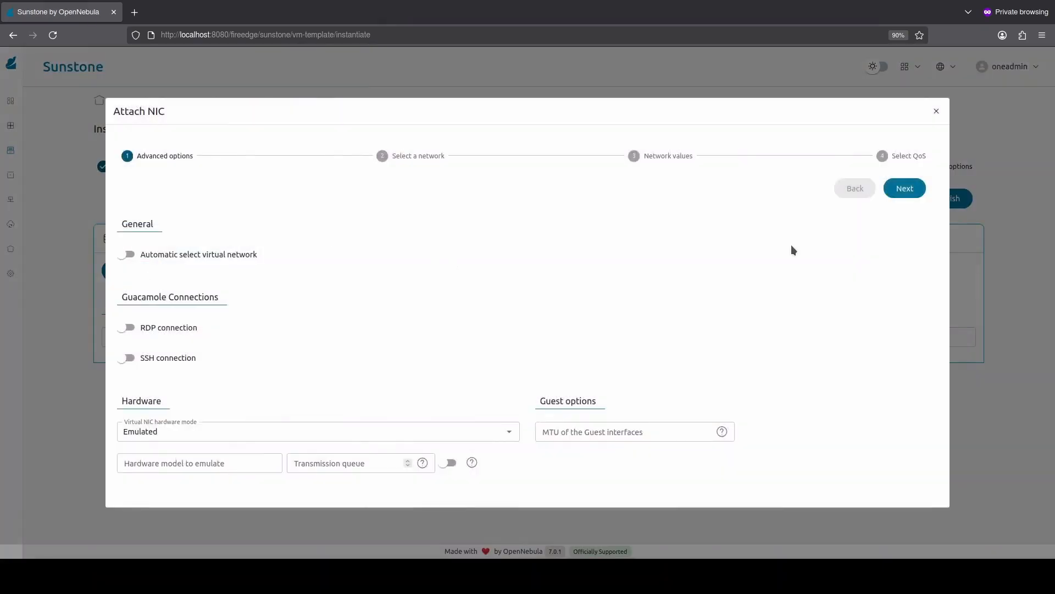
left_click(904, 188)
left_click(304, 353)
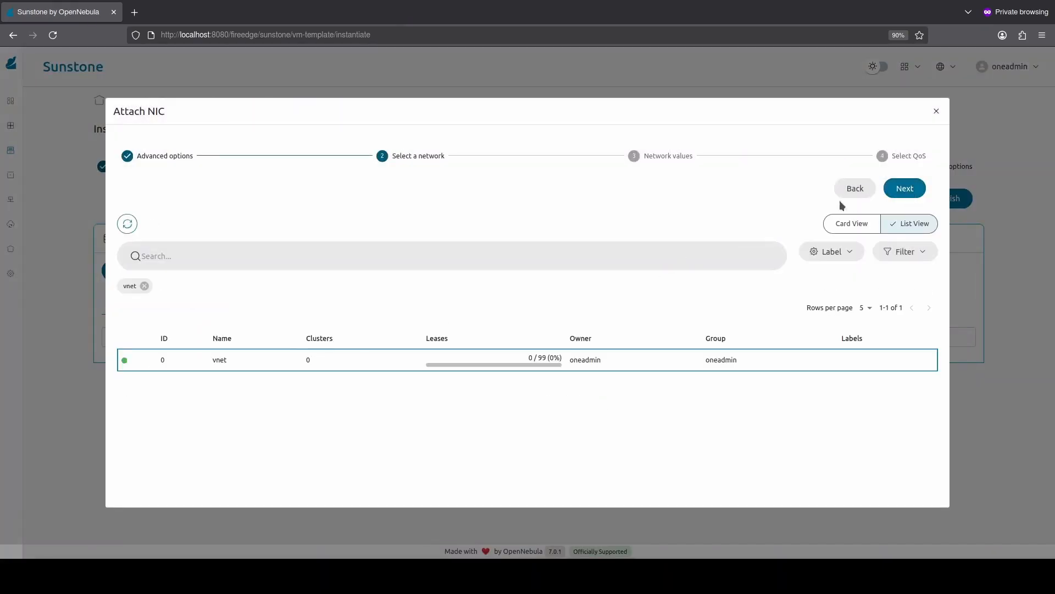
left_click(905, 188)
left_click(905, 188)
left_click(906, 189)
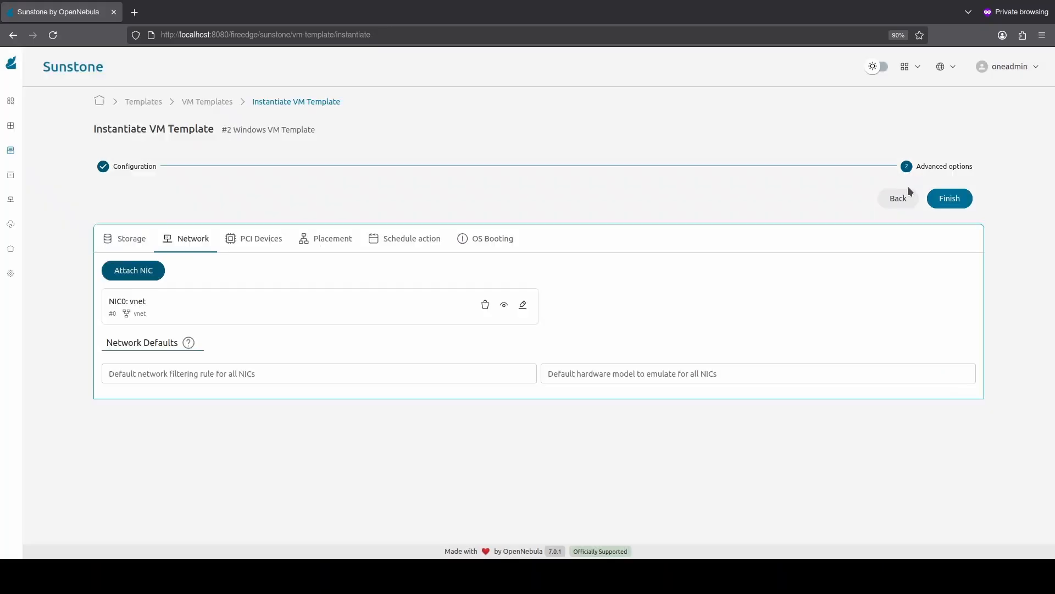
left_click(964, 201)
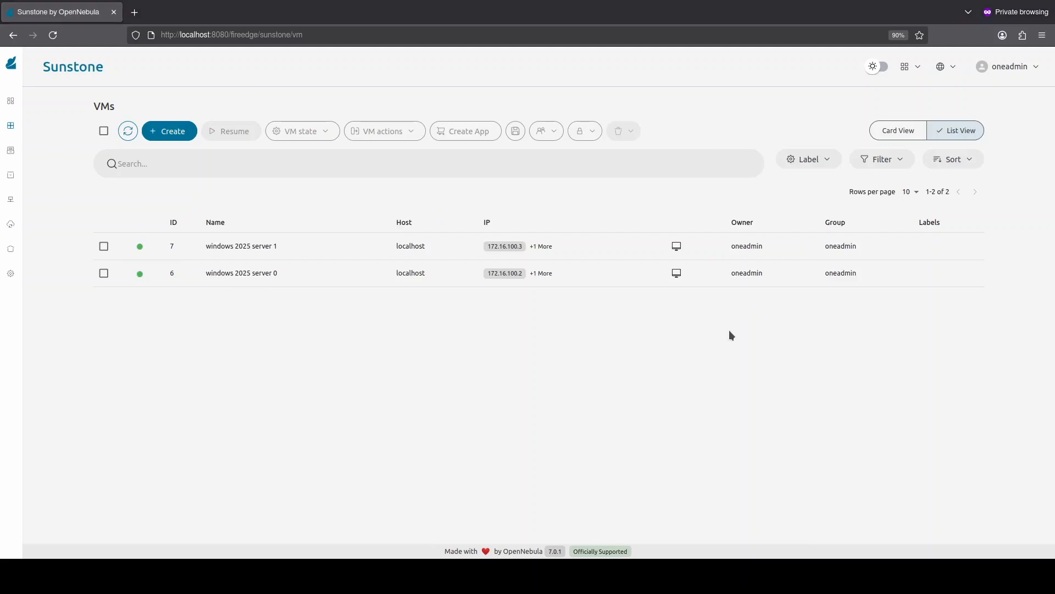
Step: Open the VNC console of "windows 2025 server 0", unlock it and sign in with the Administrator account password
left_click(677, 274)
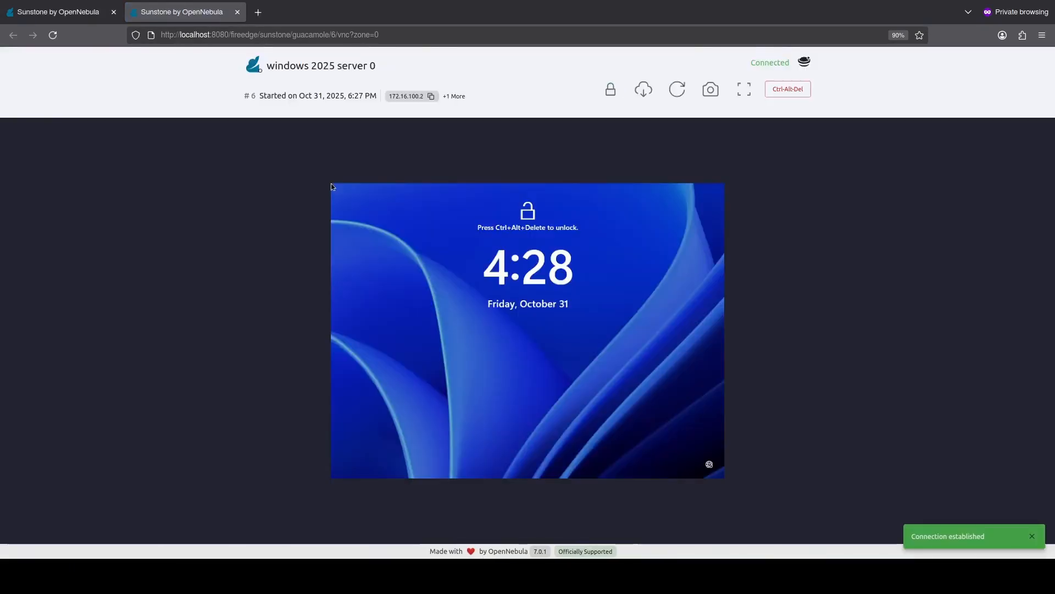
left_click(783, 94)
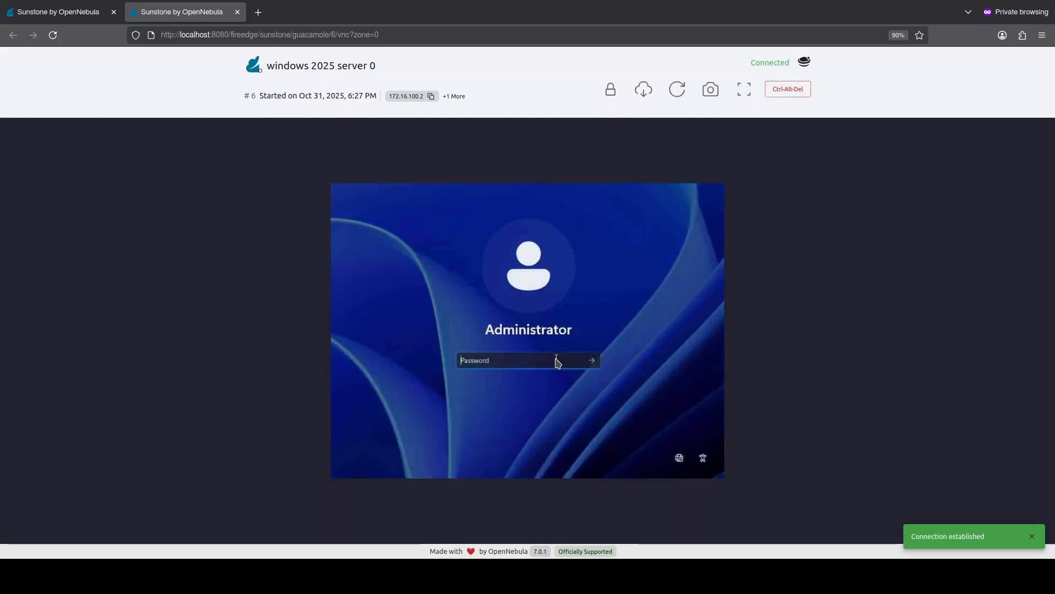
type("********")
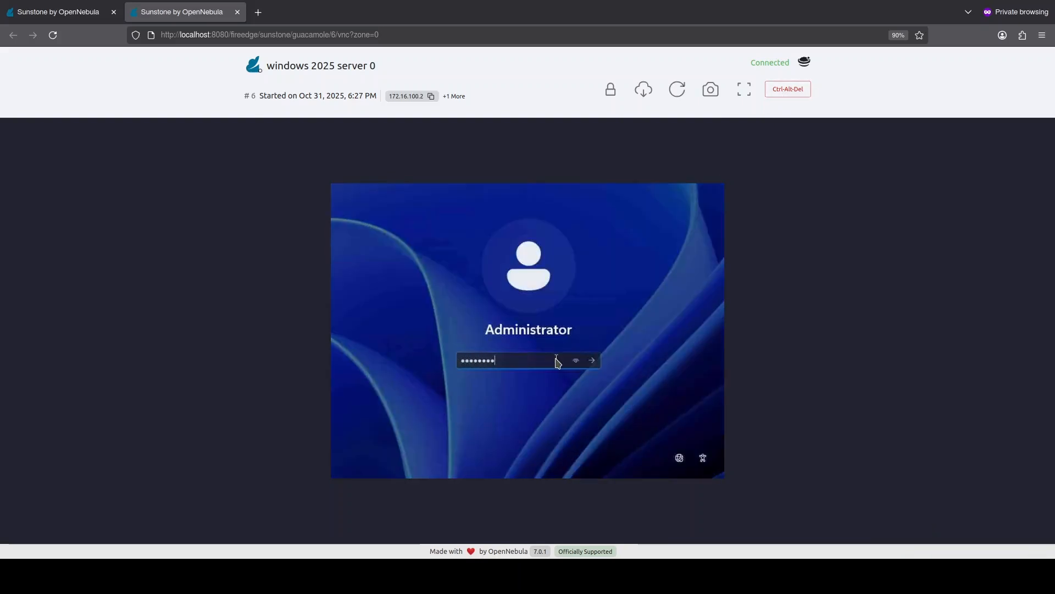
type("**")
key("Return")
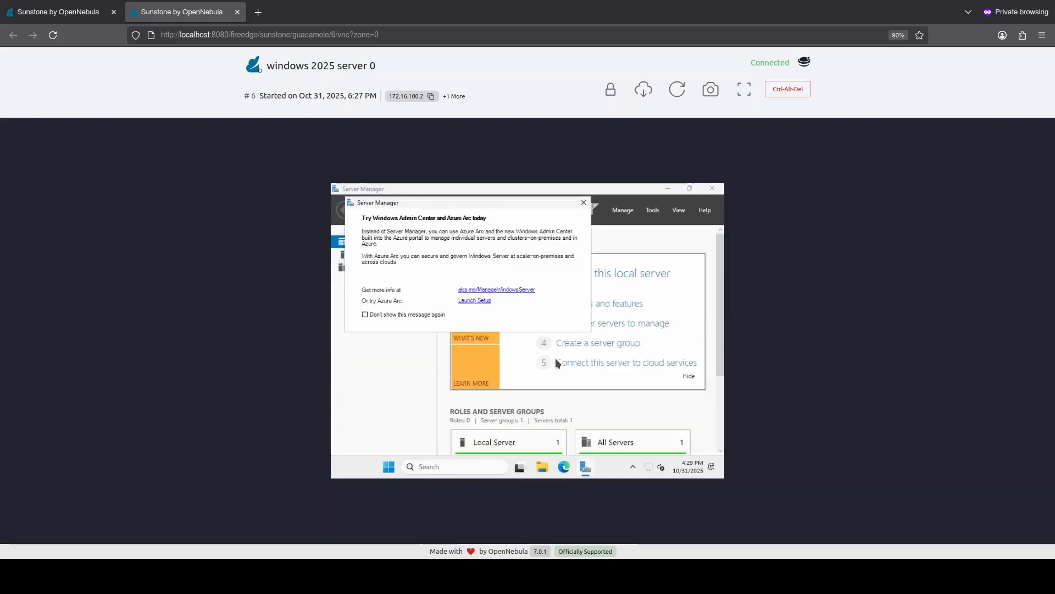
Step: Search for "shell" in the Windows guest, launch Windows PowerShell and maximize its window
left_click(488, 467)
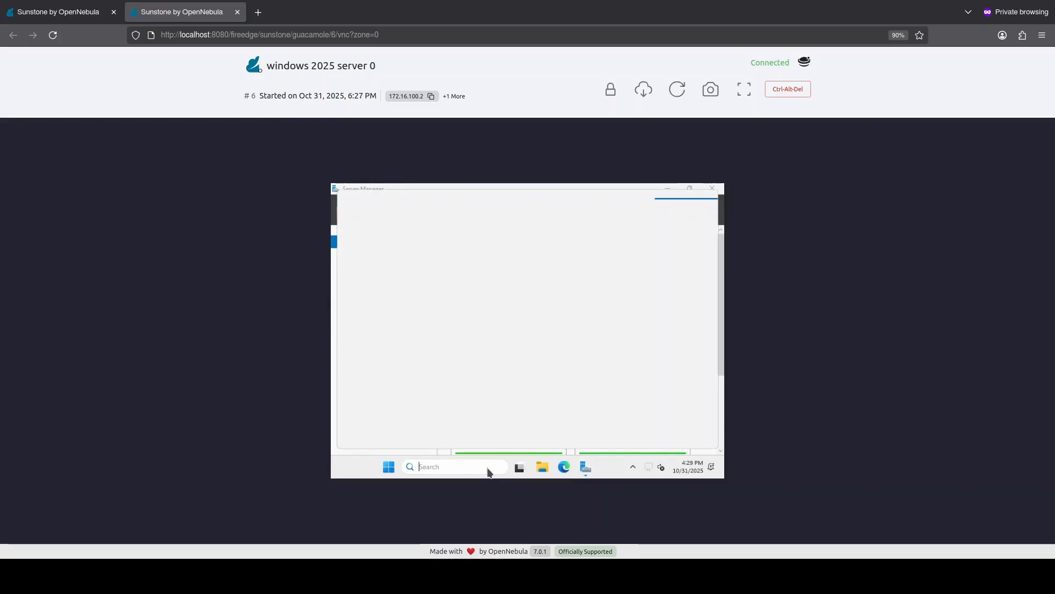
type("shell")
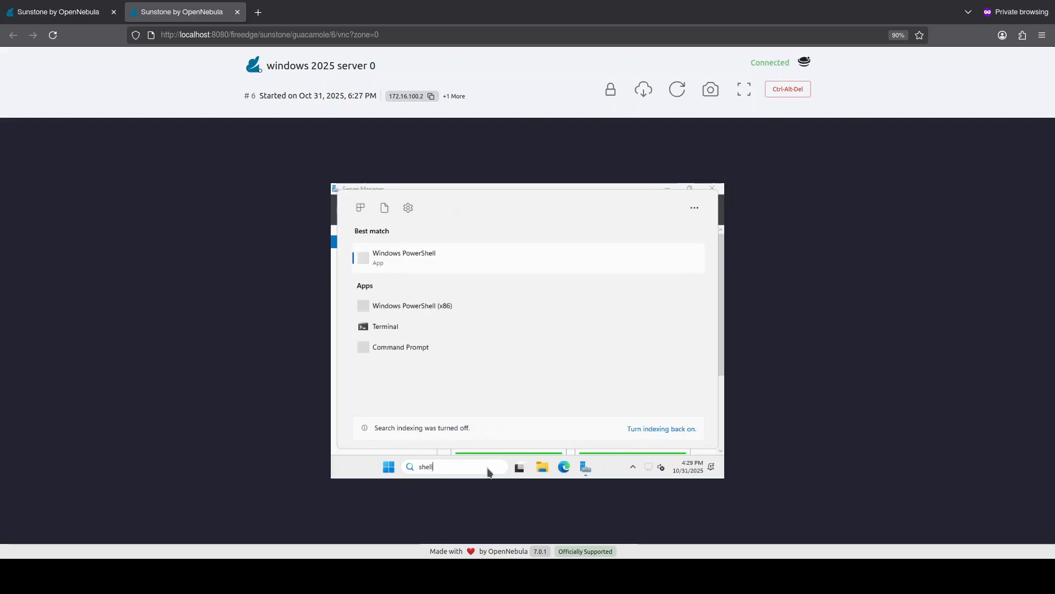
left_click(448, 256)
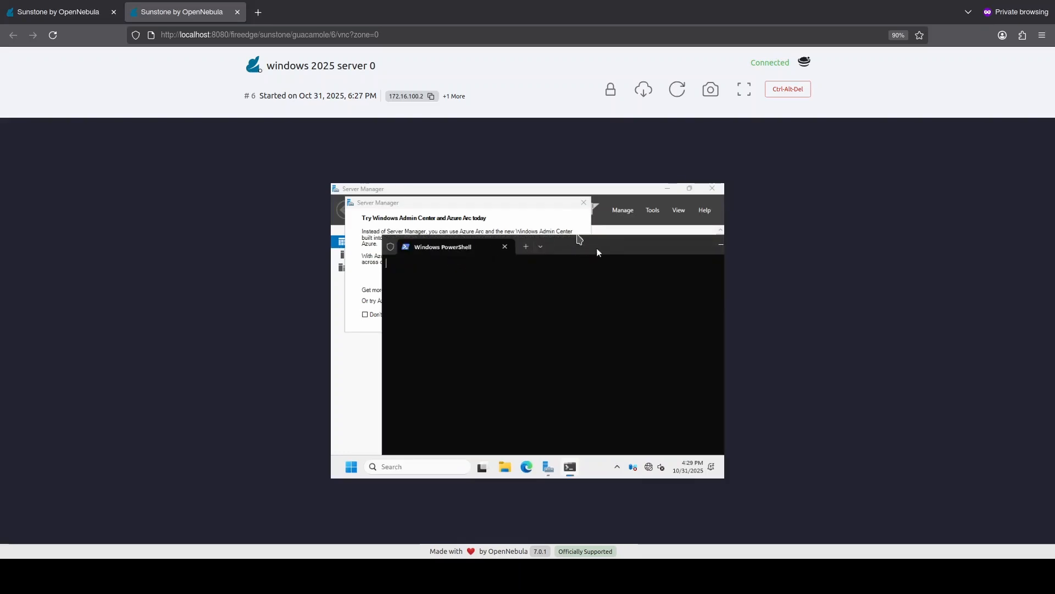
left_click_drag(596, 249, 576, 232)
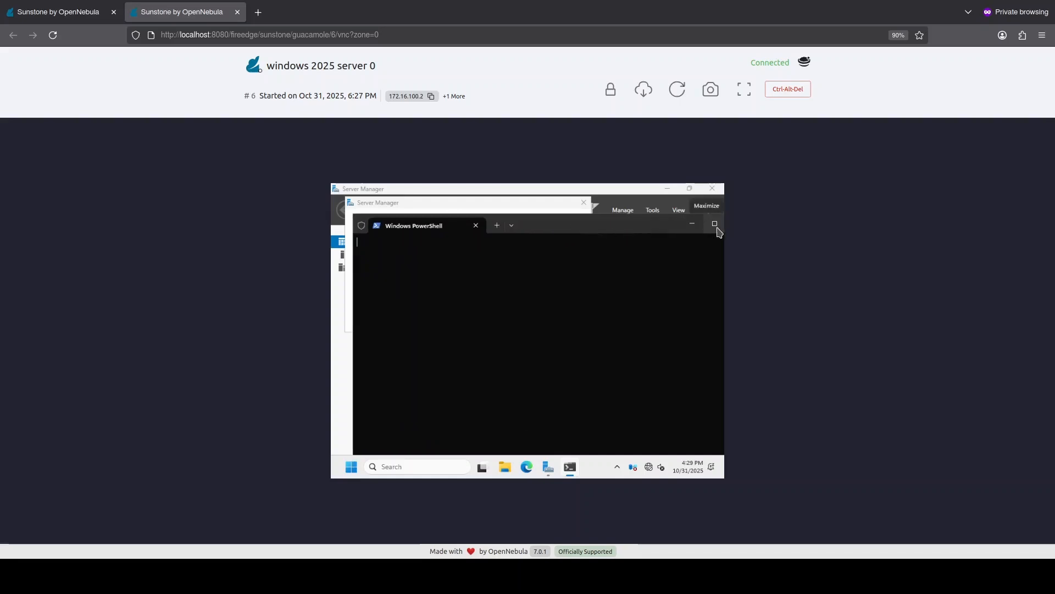
left_click(715, 224)
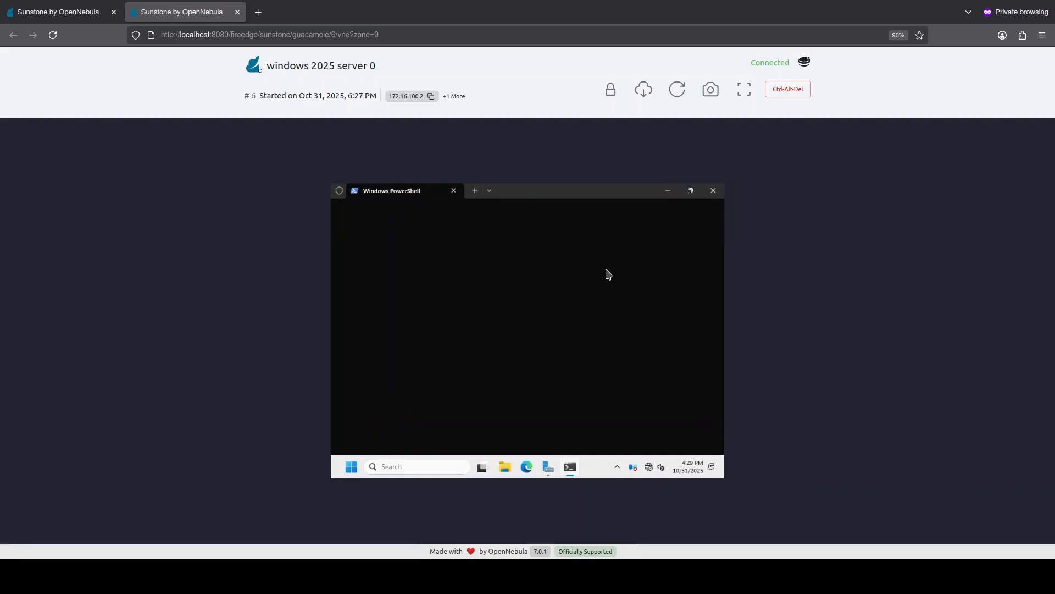
Step: Check the guest's TPM status with Get-Tpm and its network configuration with ipconfig /all
type("Ge")
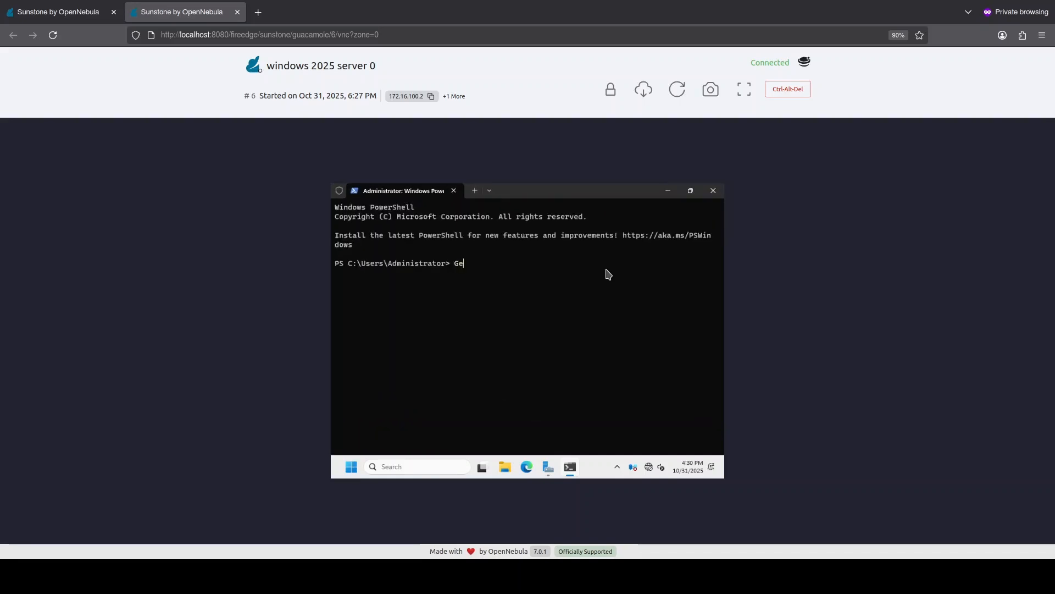
type("t-Tpm")
key("Return")
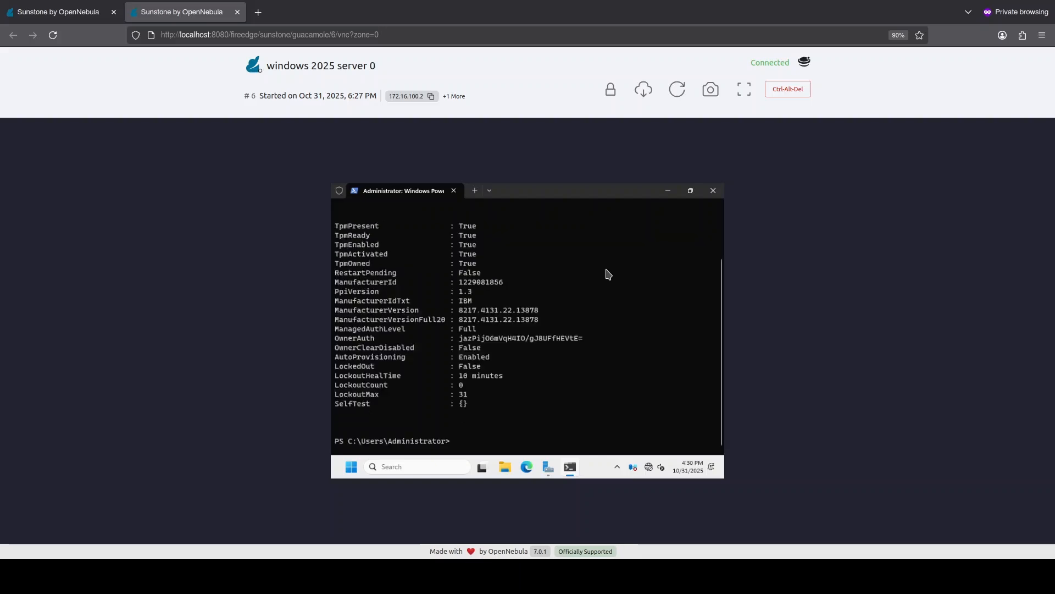
type("ipconfig /all")
key("Return")
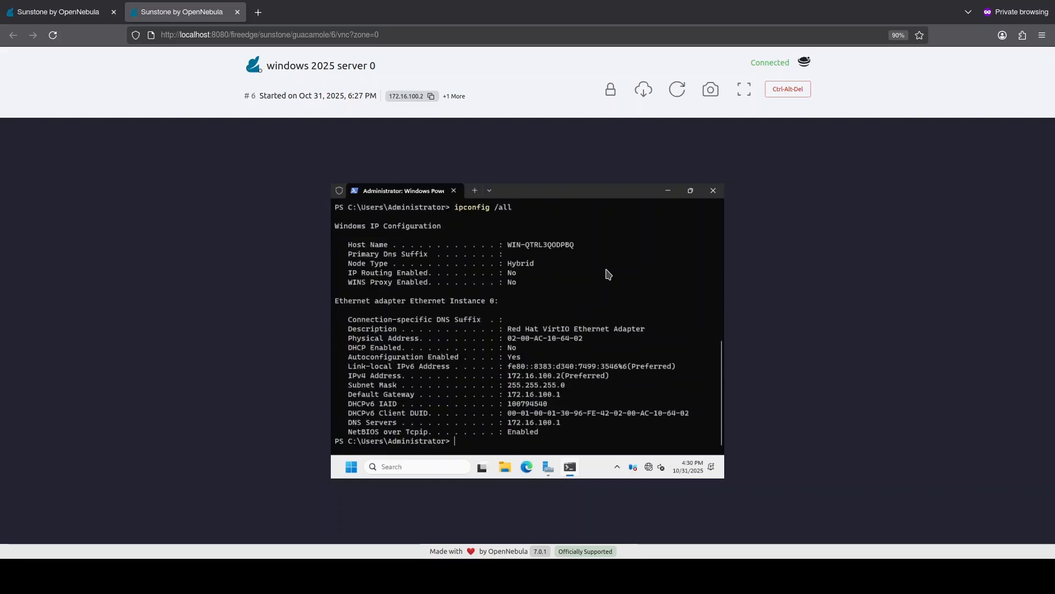
Step: Test network connectivity by pinging the gateway 172.16.100.1 and the second VM at 172.16.100.3
type("ping 172.16.100.1")
key("Return")
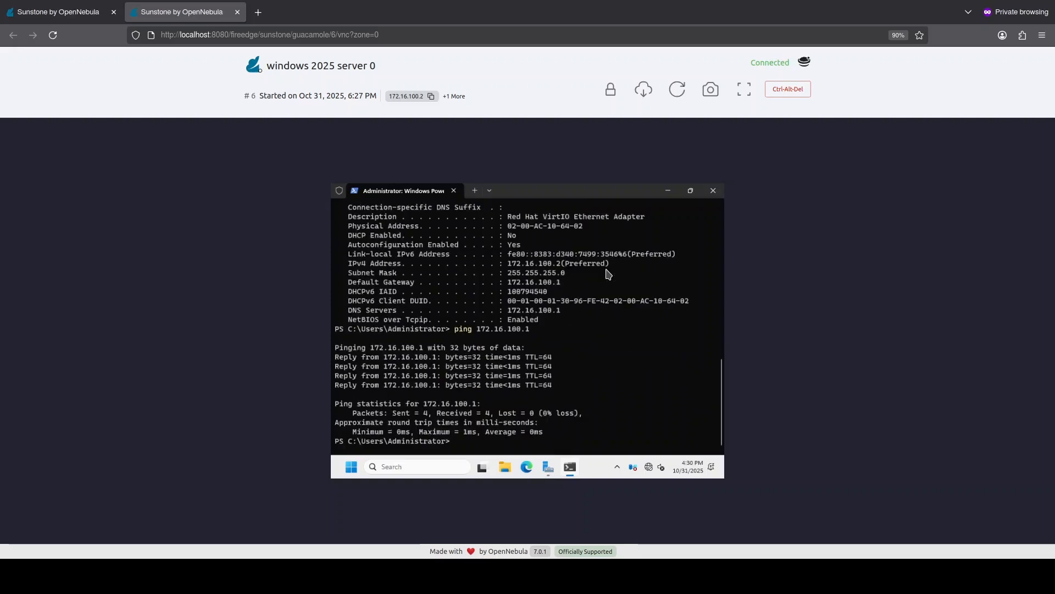
key("Up")
key("BackSpace")
type("3")
key("Return")
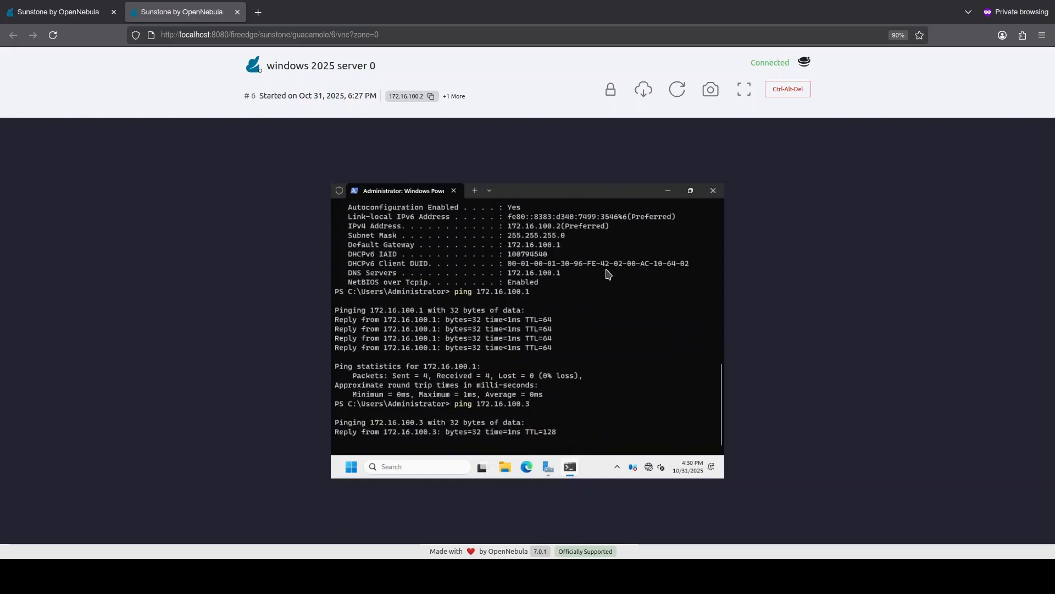